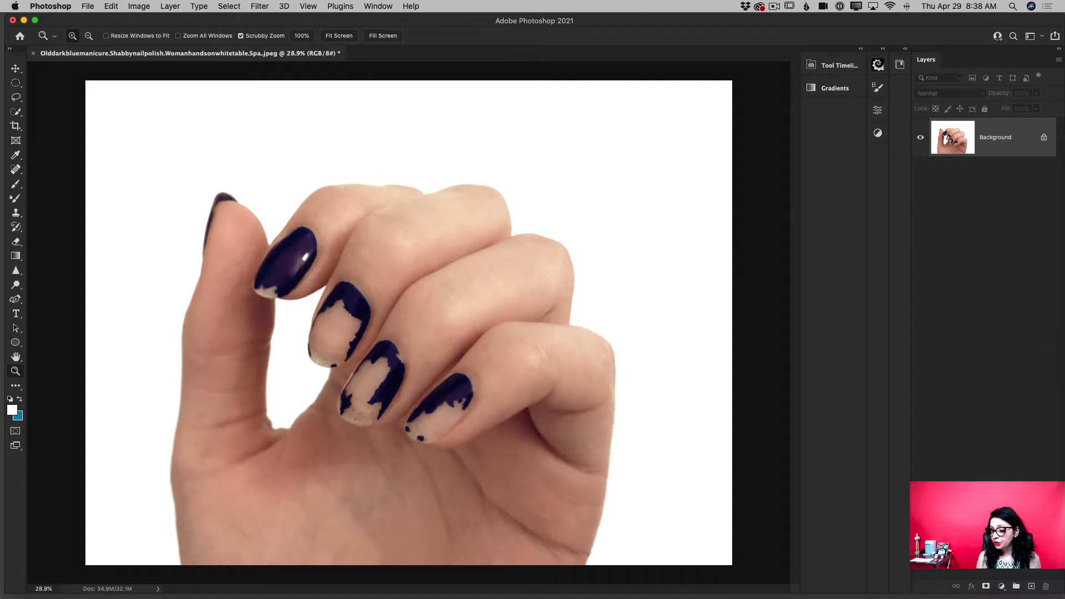
Add a blank layer above the Background and set the Curvature Pen tool to Path mode.
left_click(1032, 586)
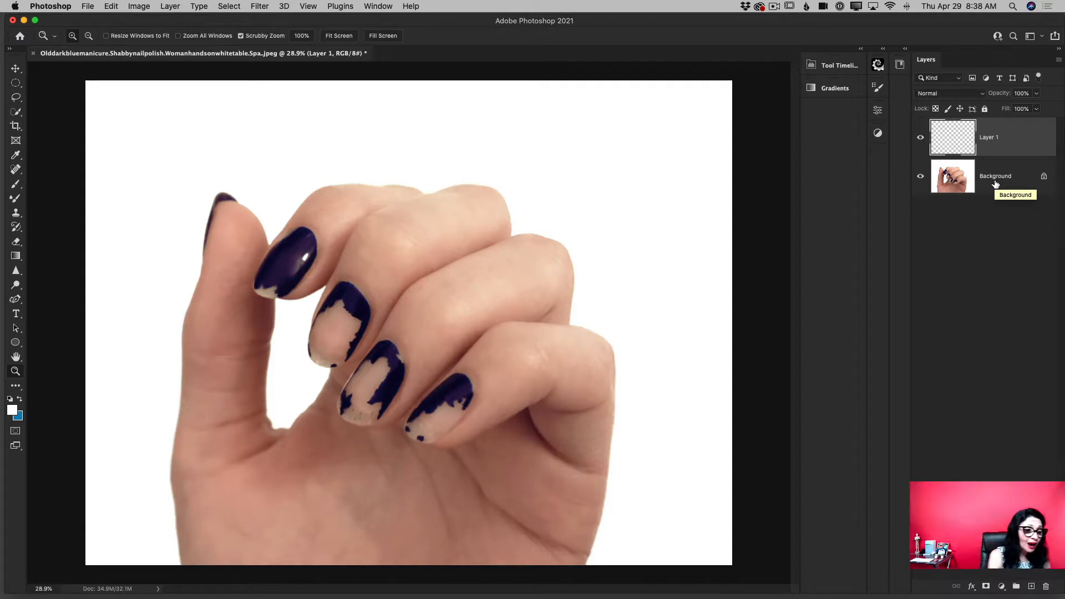
left_click(16, 301)
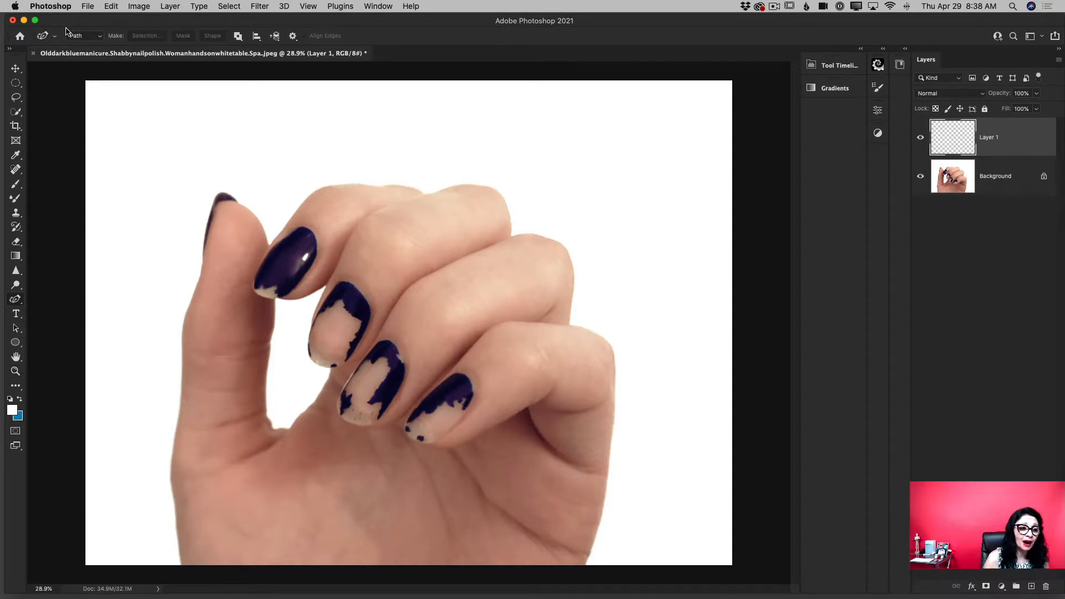
left_click(99, 38)
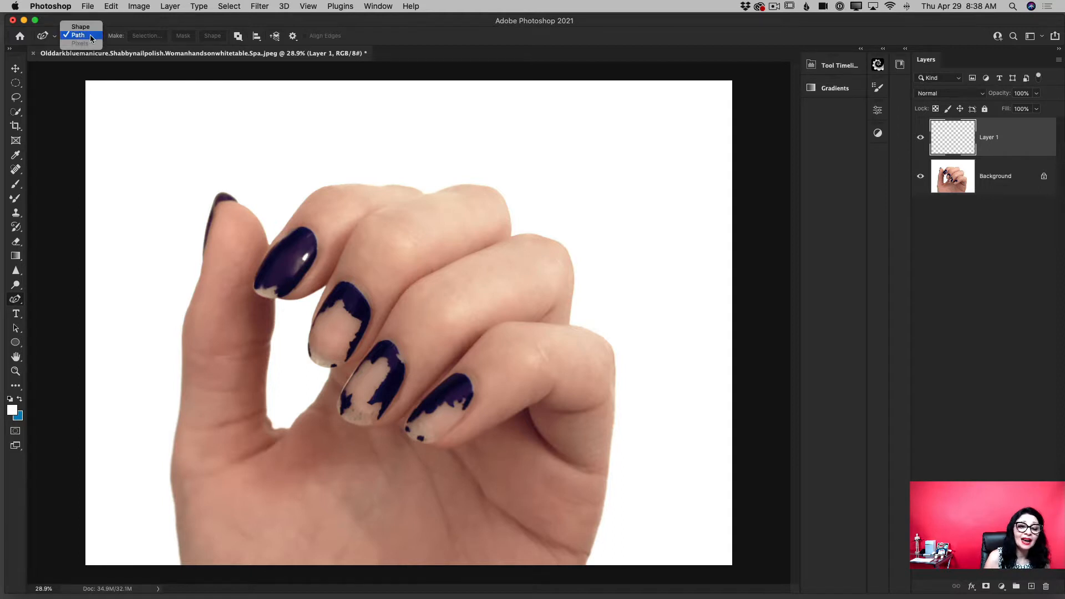
left_click(91, 36)
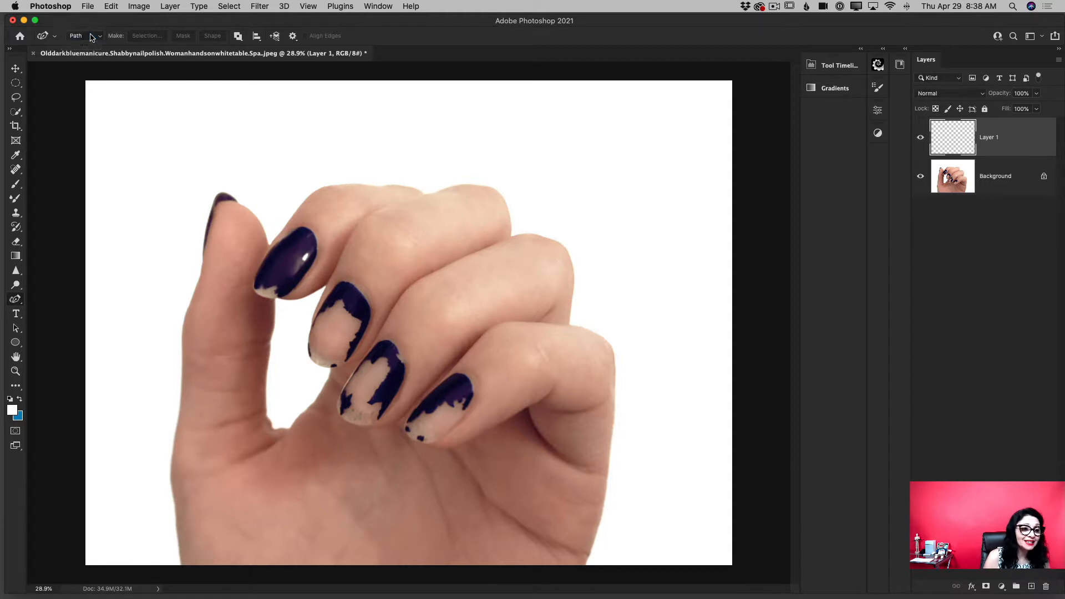
Start a Curvature Pen path at the little fingernail's tip and trace its upper side as far as the cuticle.
left_click(16, 371)
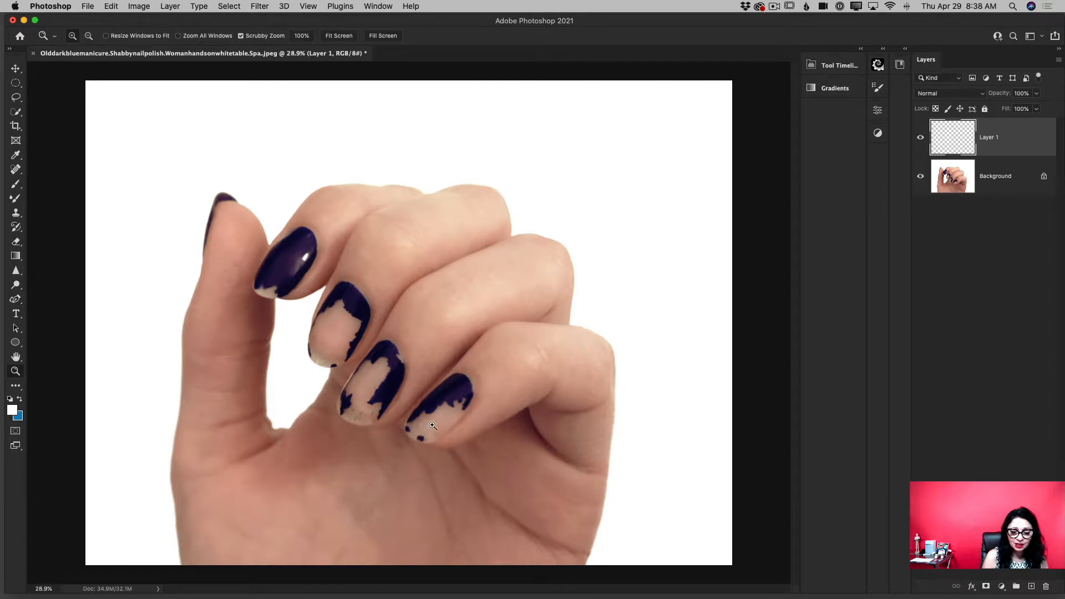
left_click_drag(433, 423, 471, 443)
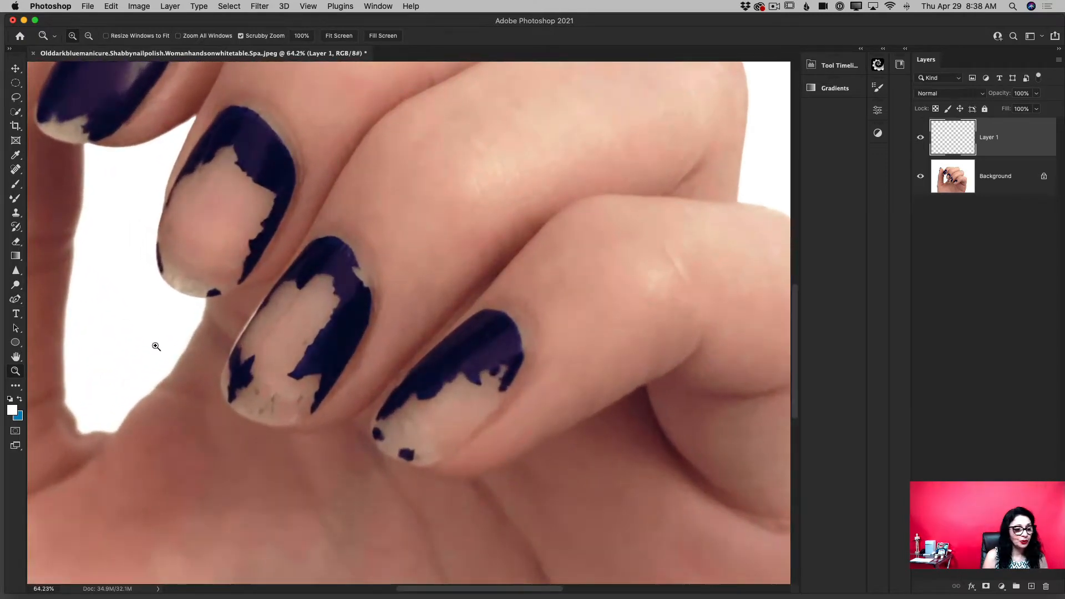
left_click(17, 301)
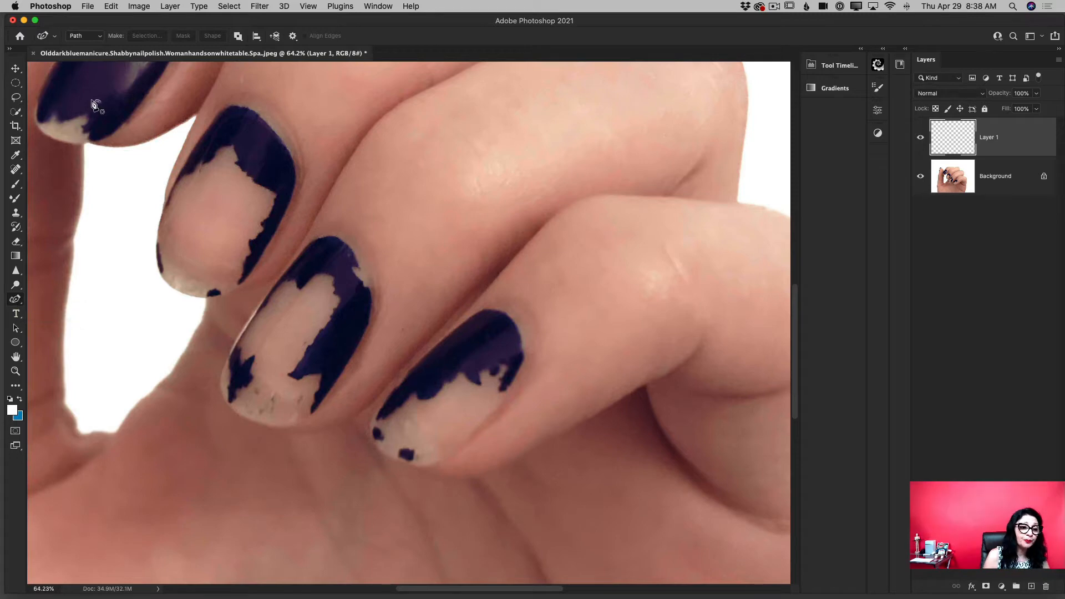
left_click(97, 36)
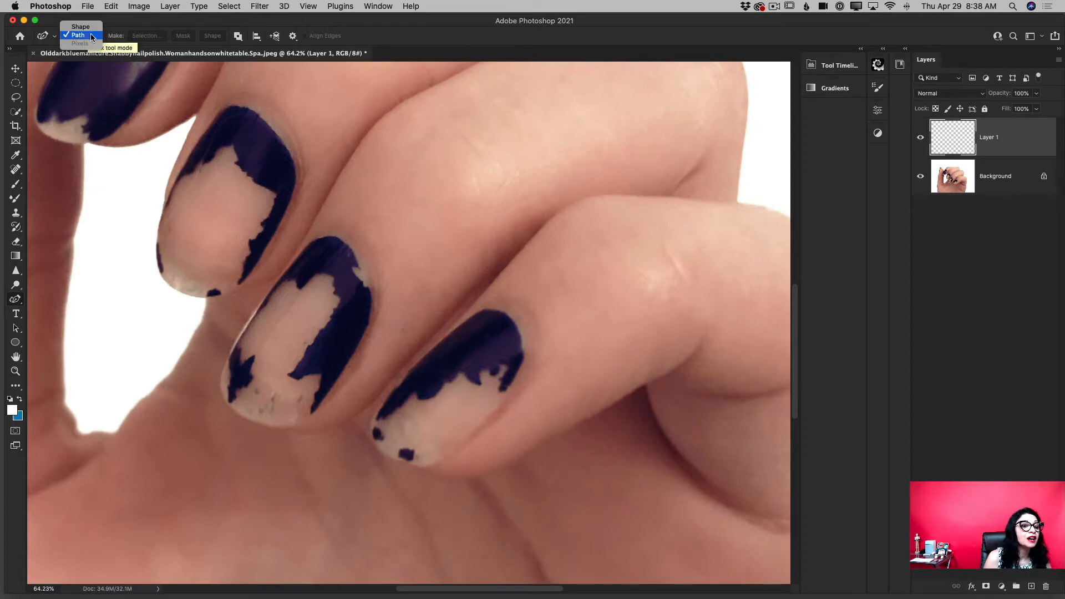
left_click(92, 35)
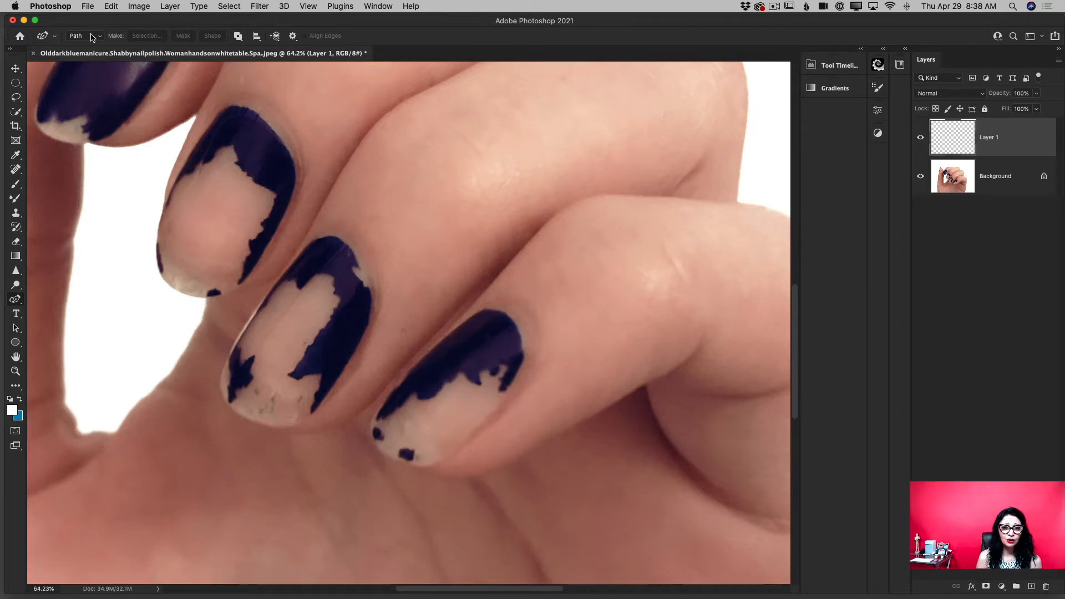
left_click(370, 427)
left_click(376, 413)
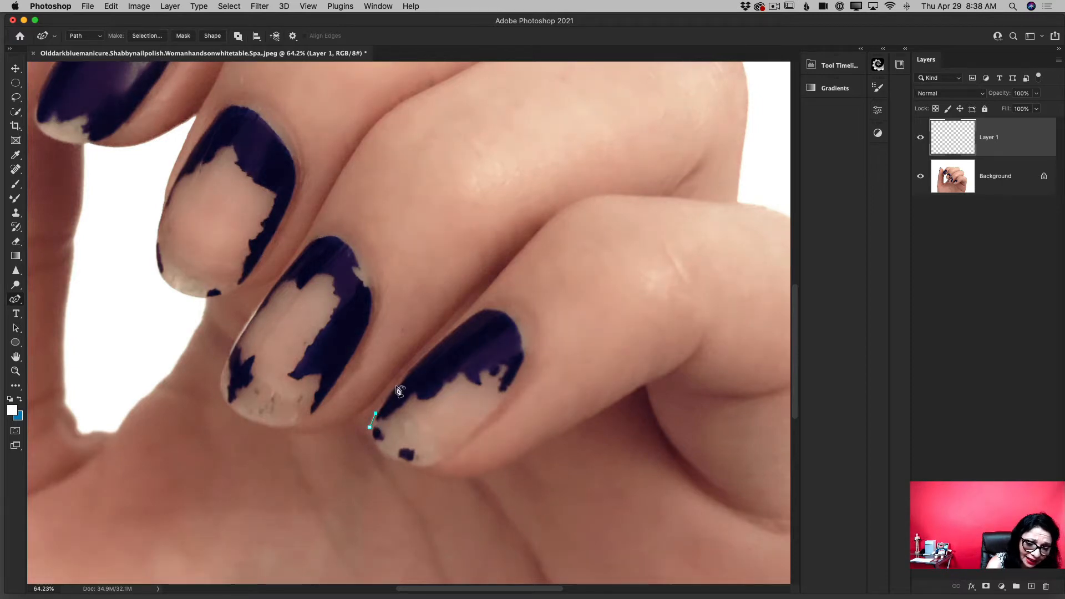
left_click(396, 385)
left_click(433, 348)
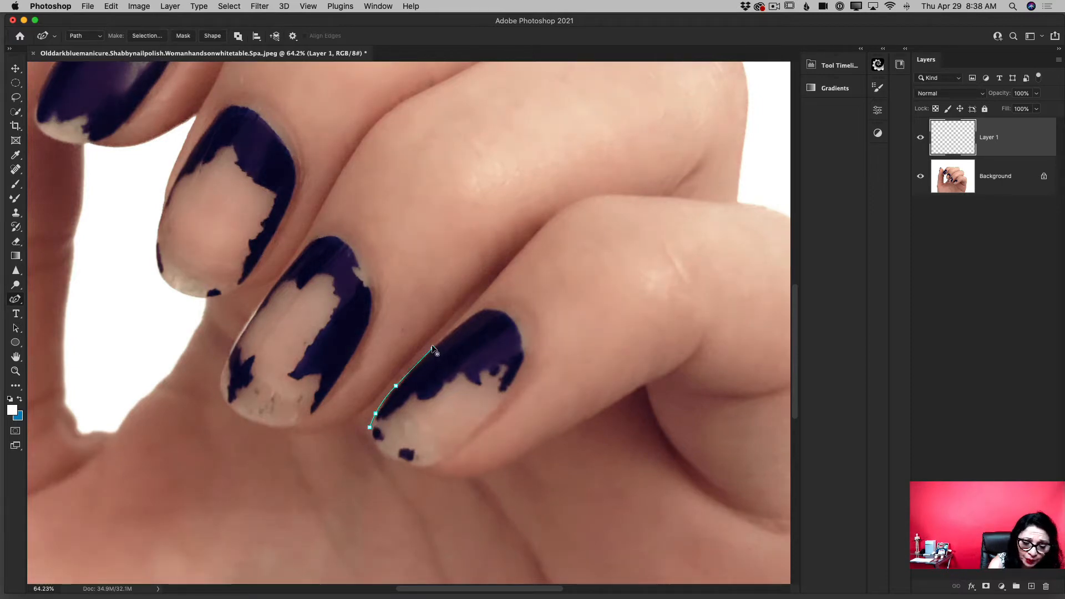
left_click(462, 324)
left_click(481, 311)
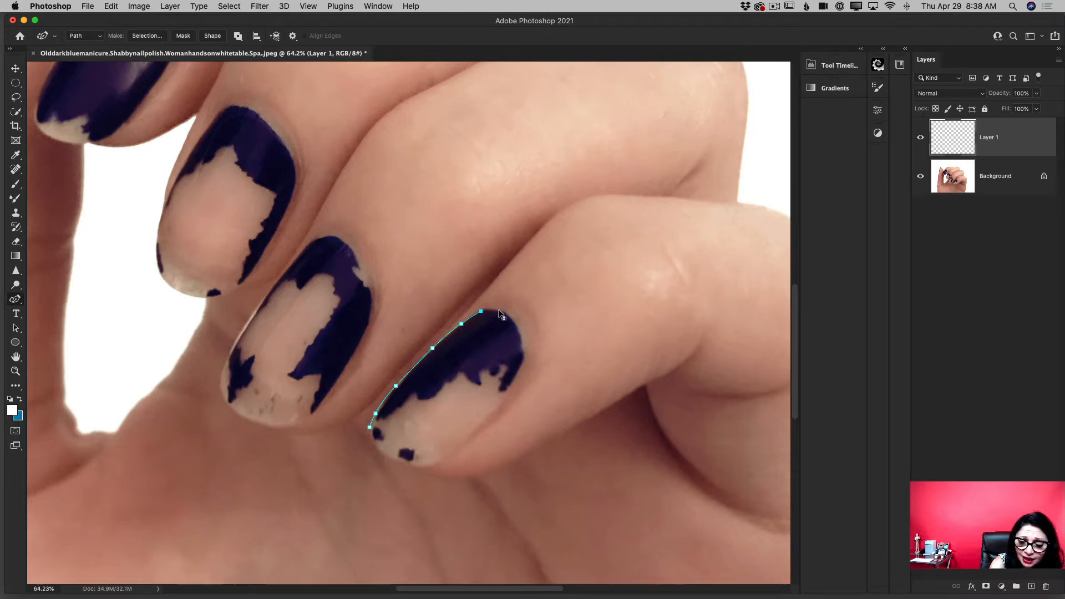
Continue the path around the little fingernail's cuticle and lower side, closing the outline at the tip.
left_click(500, 311)
left_click(517, 323)
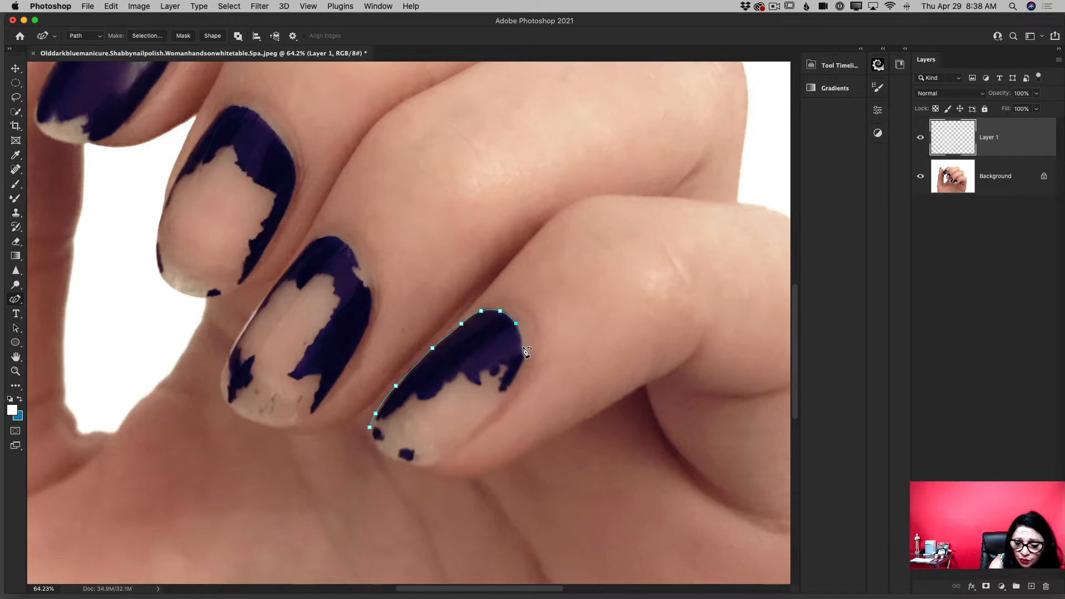
left_click(525, 349)
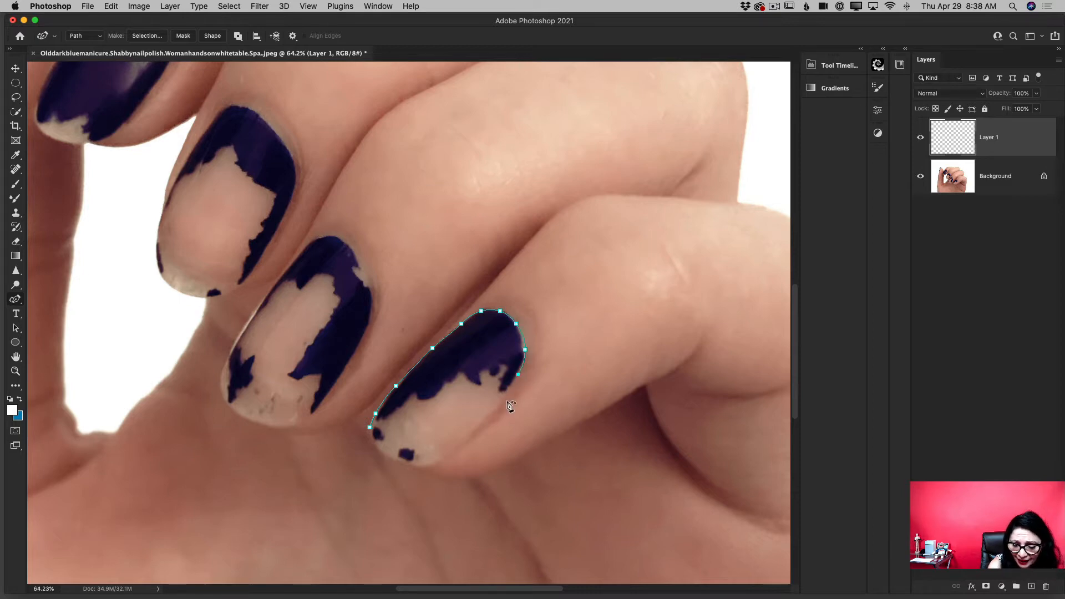
left_click(479, 430)
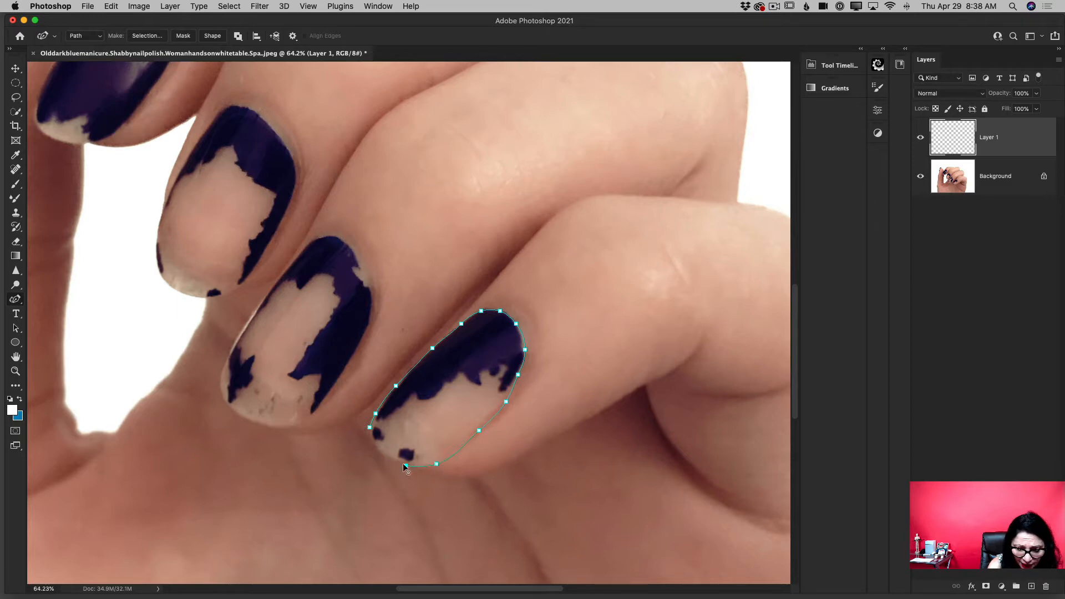
left_click(384, 455)
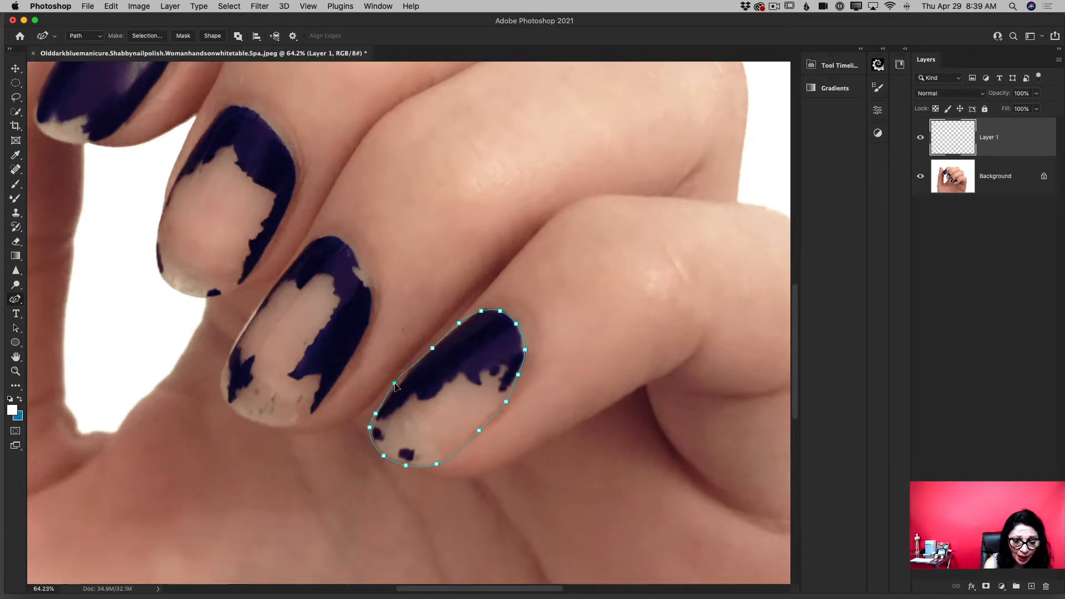
Adjust the anchor points along both sides and the cuticle so the path fits the little fingernail's edge.
left_click_drag(395, 383, 396, 386)
left_click_drag(432, 348, 431, 346)
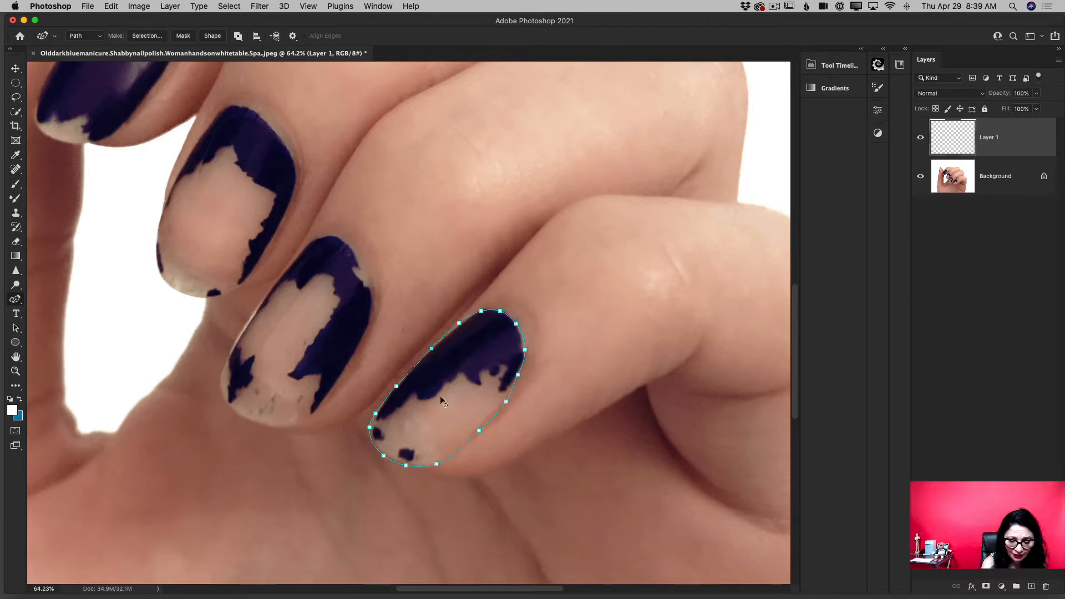
left_click_drag(478, 431, 477, 433)
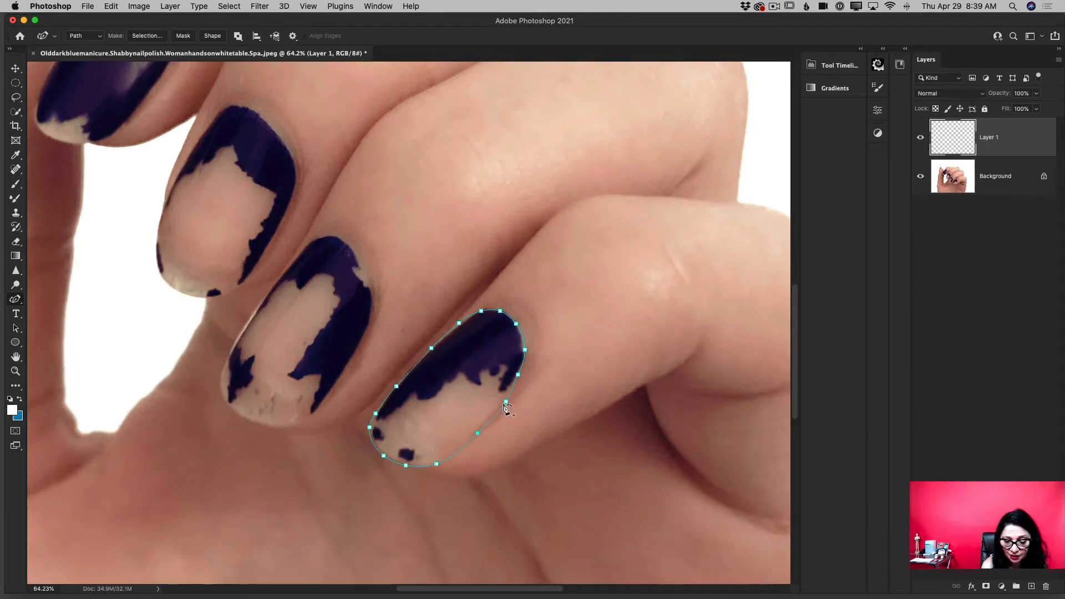
left_click(520, 374)
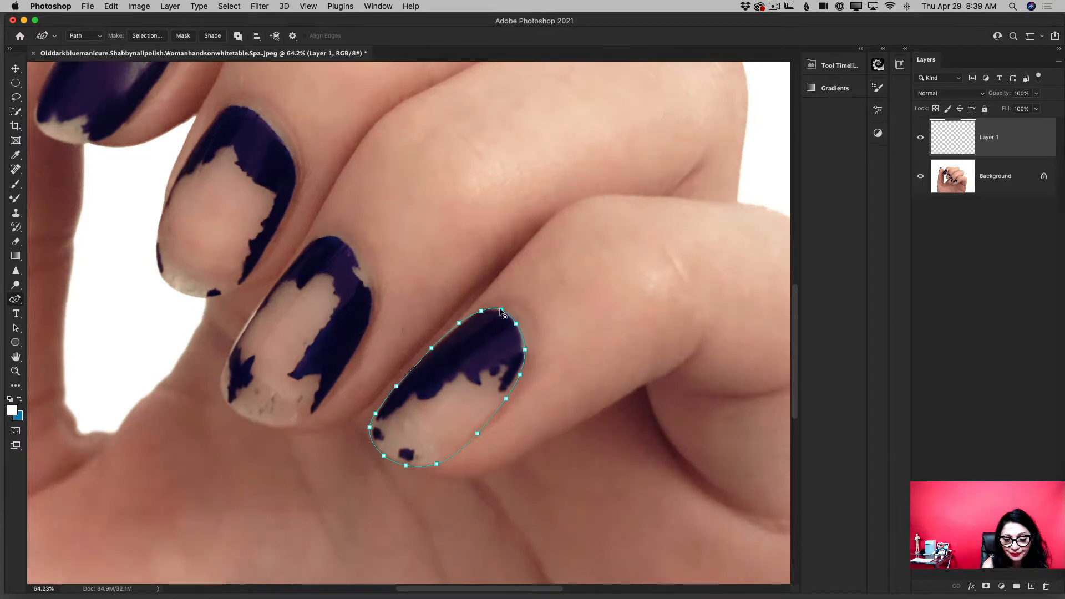
left_click_drag(481, 311, 505, 312)
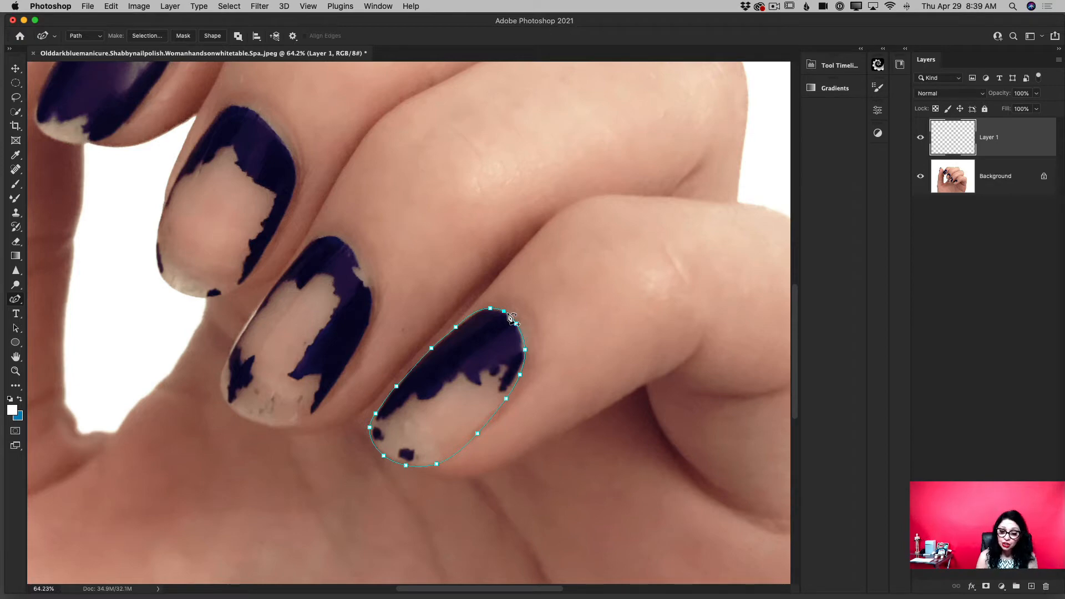
left_click(516, 323)
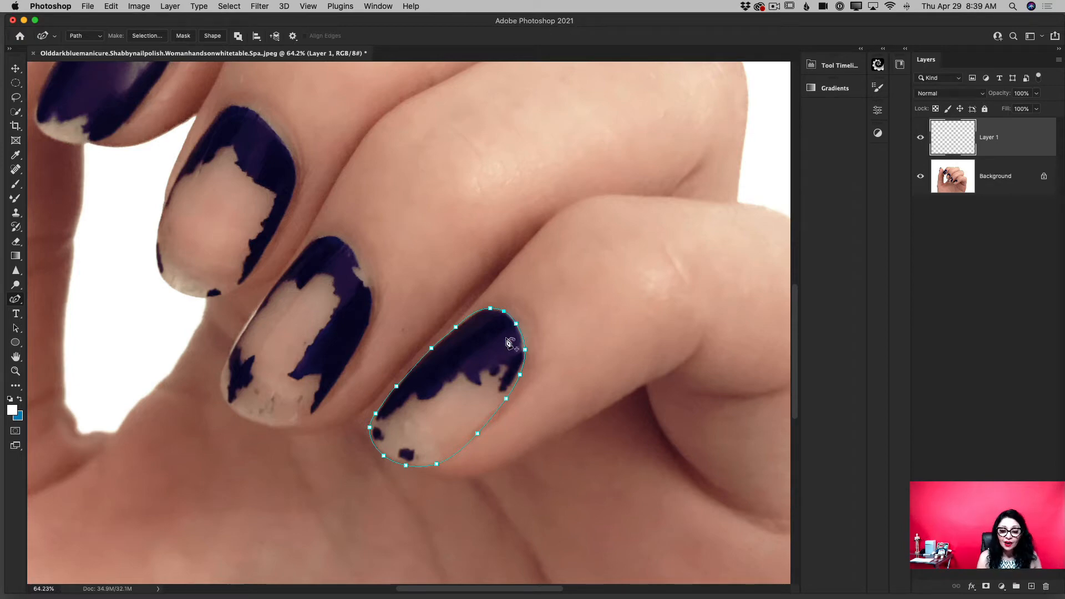
Convert the little fingernail path into a new anti-aliased selection.
right_click(473, 359)
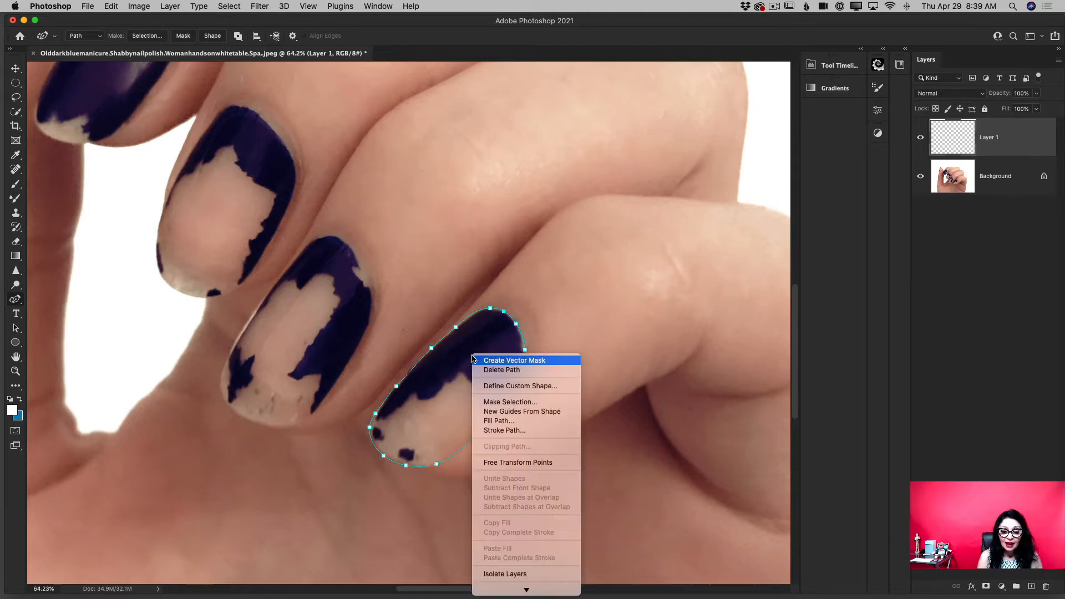
left_click(510, 402)
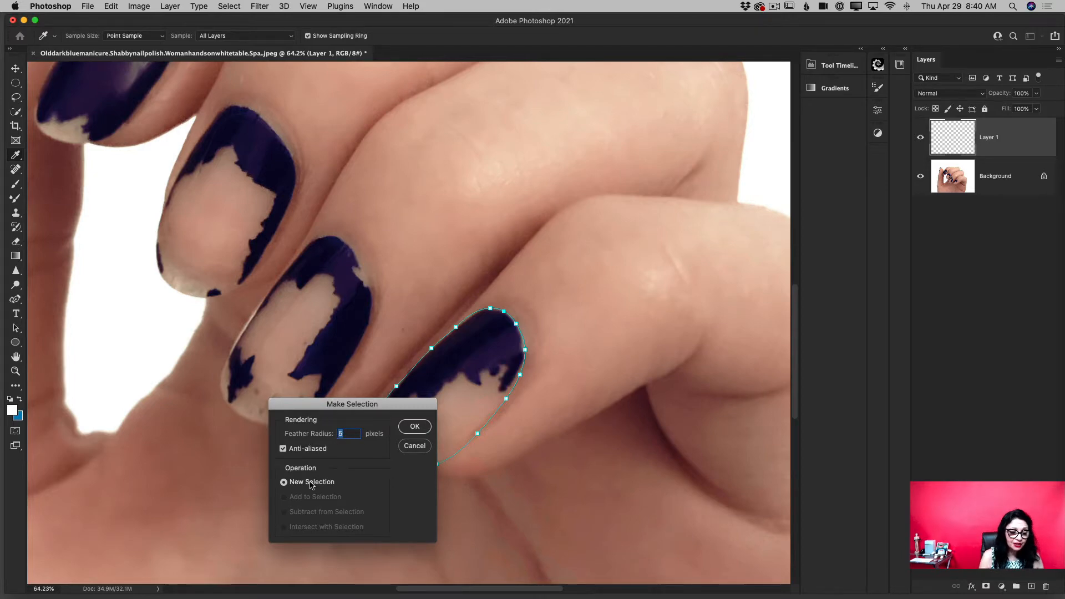
left_click(414, 426)
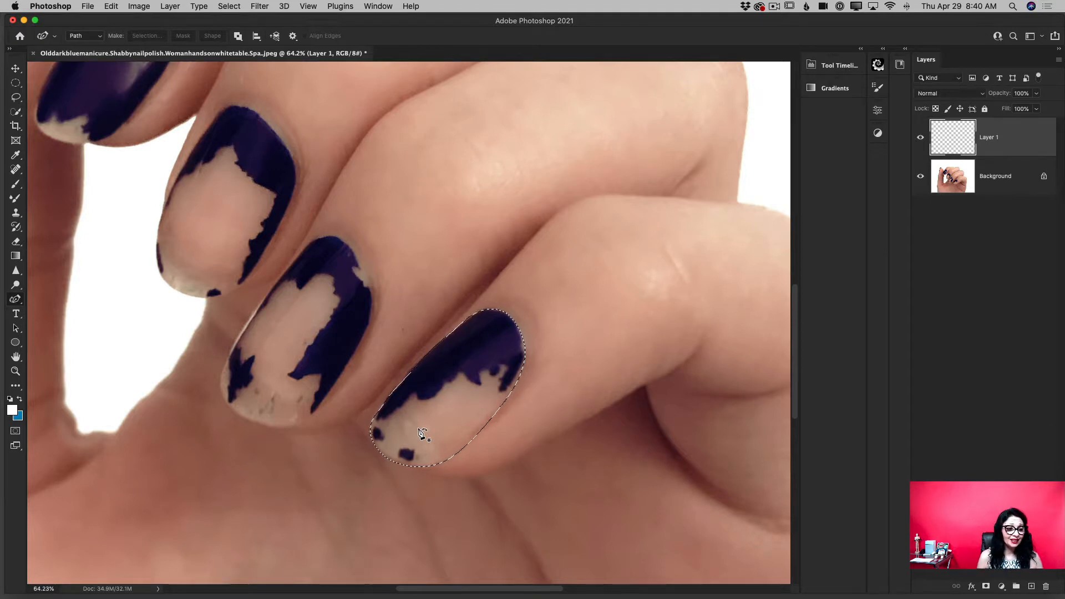
Load the Purple_05 preset from the Purples group into the Gradient Editor for the Gradient tool.
left_click(16, 258)
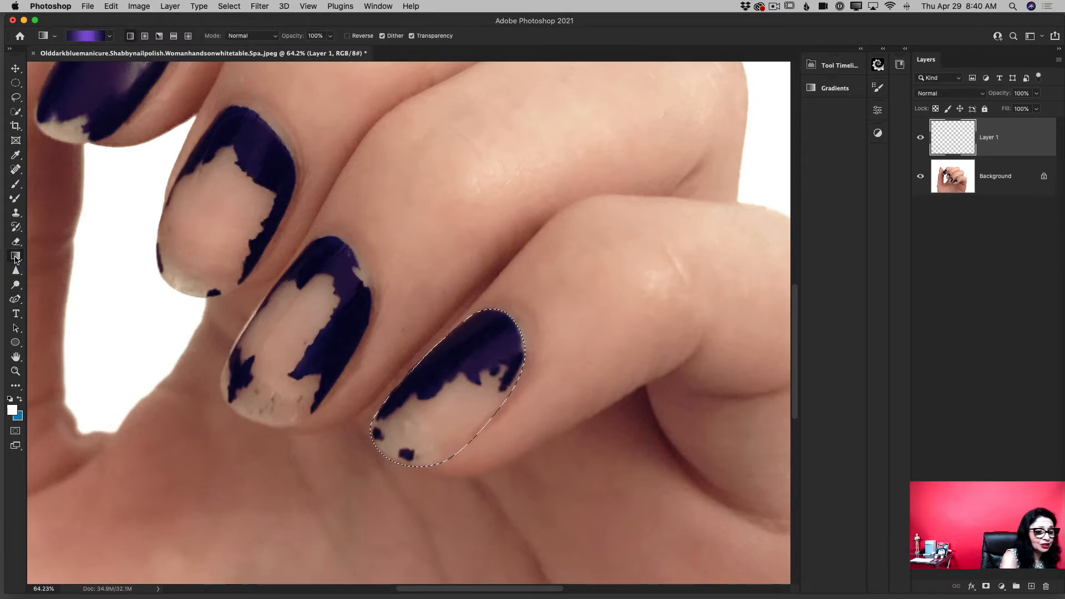
left_click(97, 36)
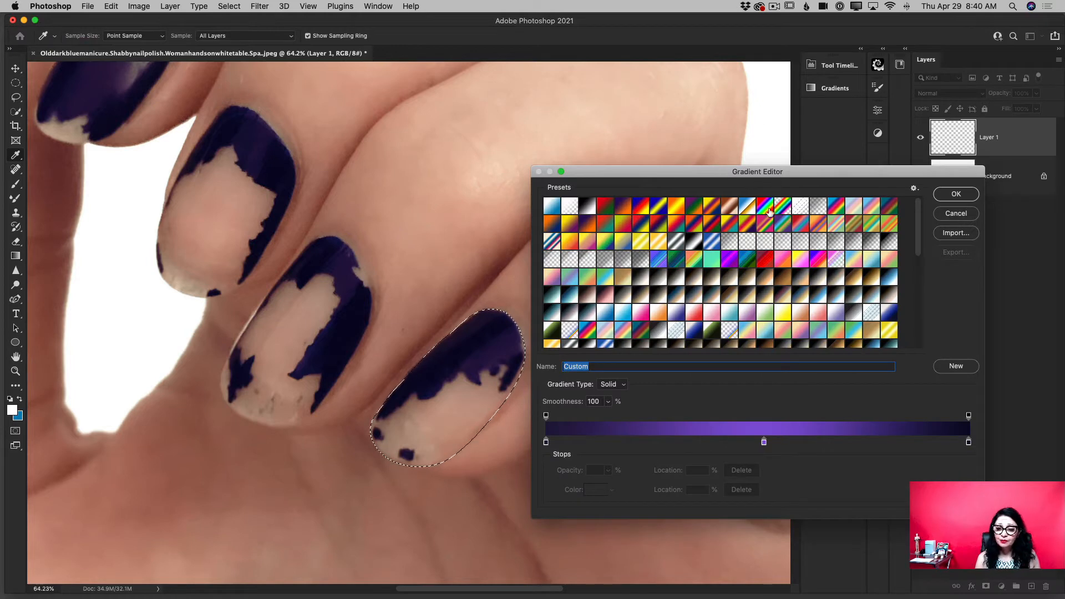
scroll(752, 244, "down", 5)
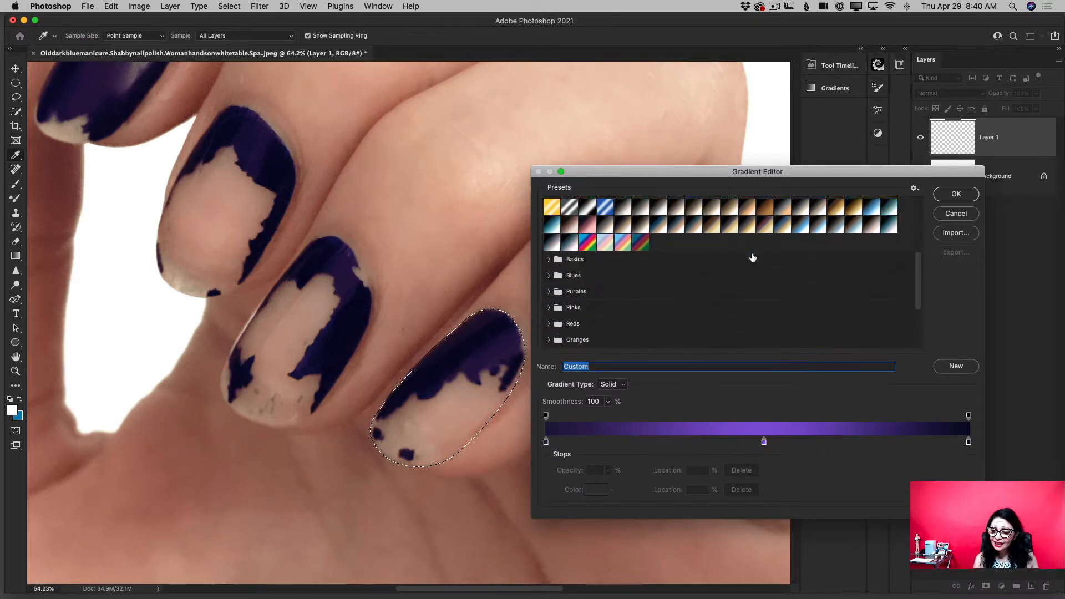
scroll(752, 256, "up", 1)
scroll(751, 256, "down", 2)
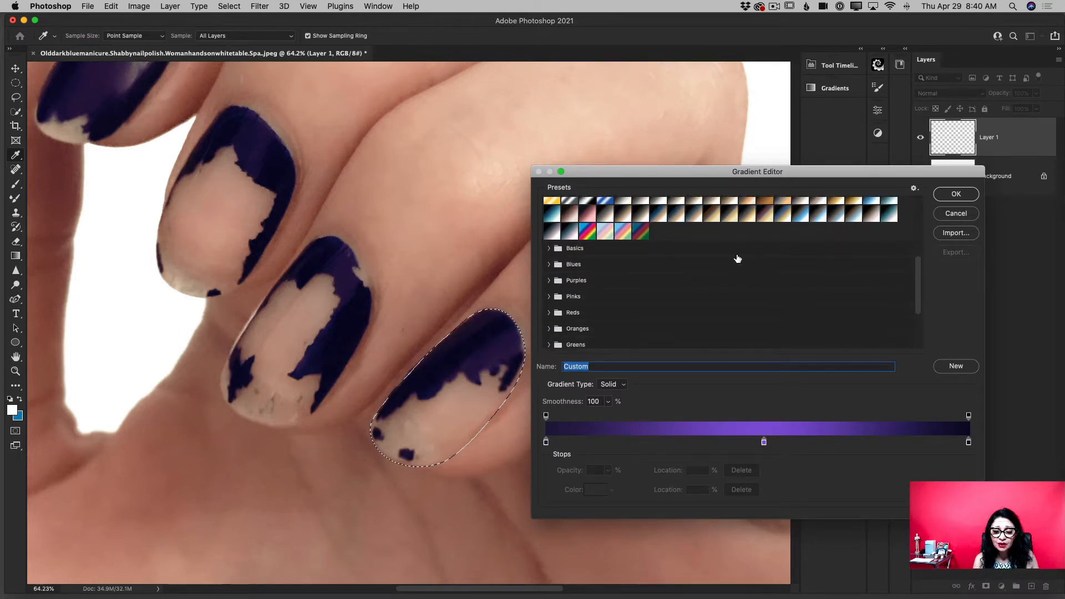
left_click(549, 280)
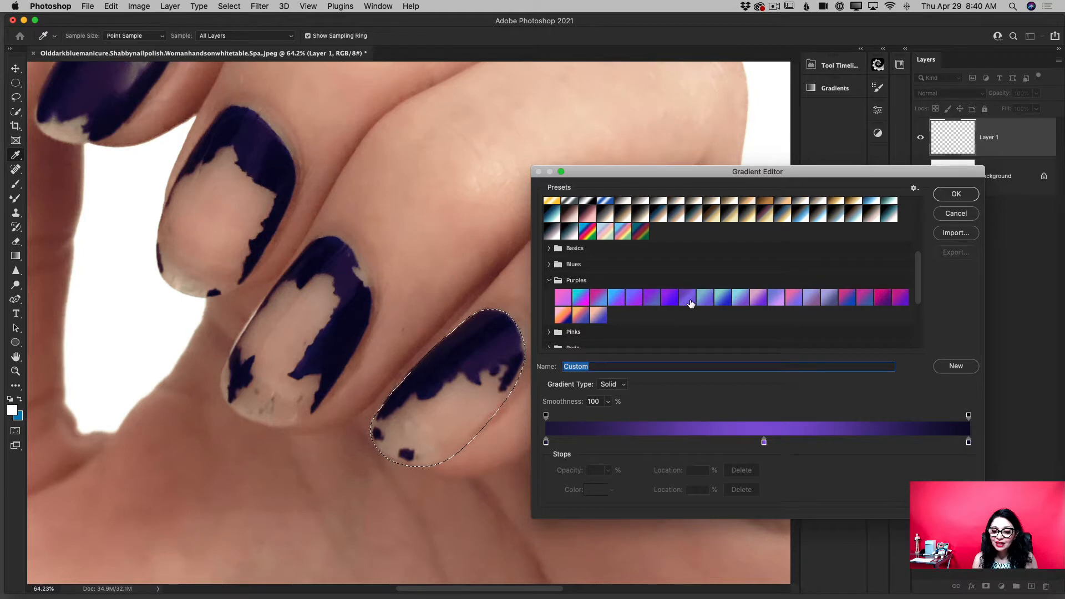
left_click(634, 305)
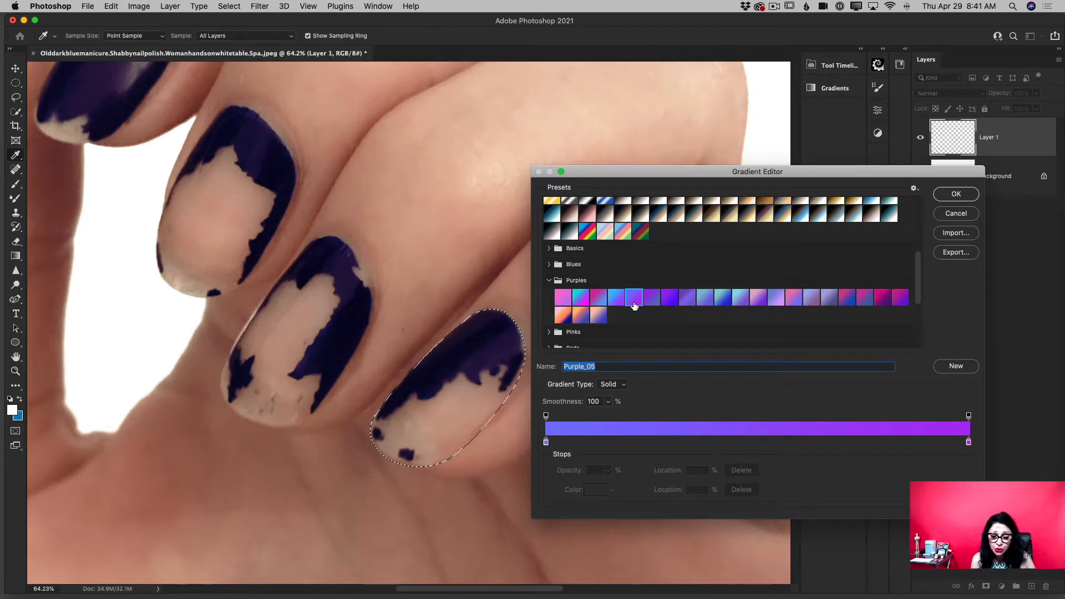
Set the gradient's starting color stop to dark navy 060628, sampled from the middle fingernail's polish.
left_click(546, 442)
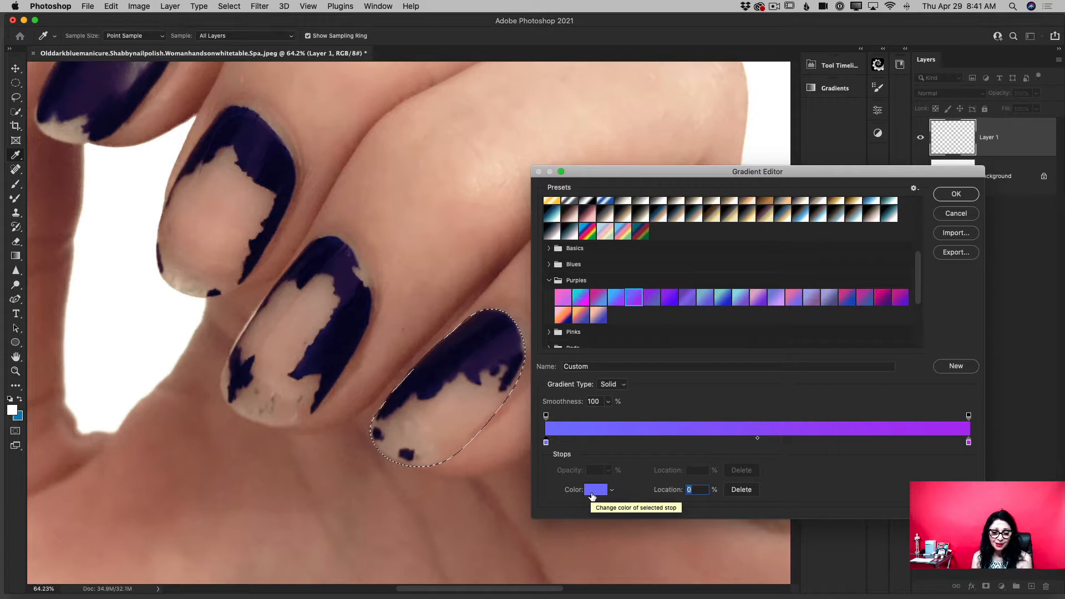
left_click(591, 496)
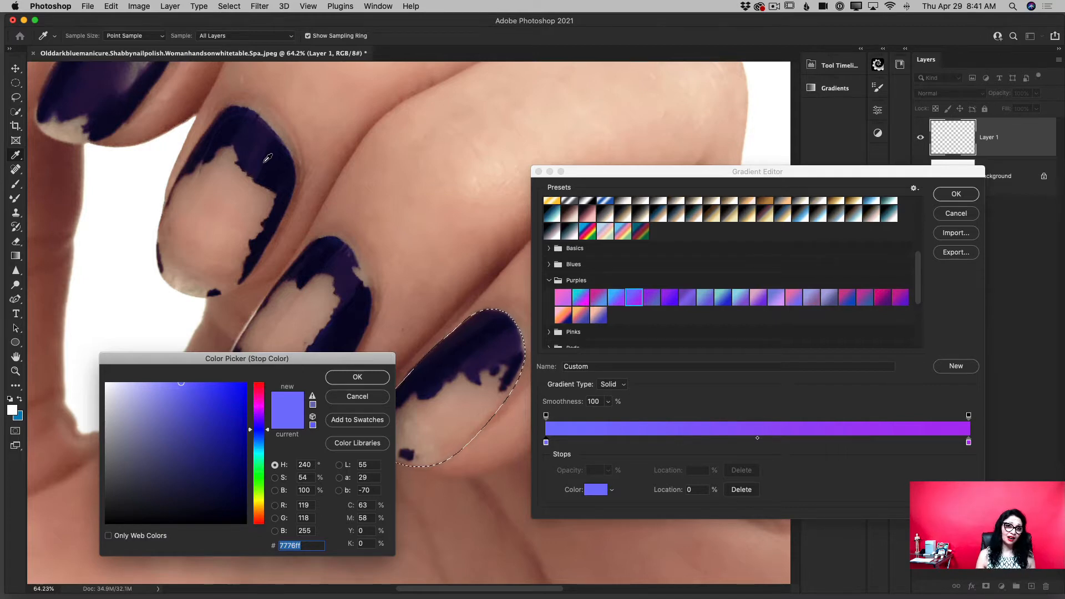
scroll(261, 150, "right", 2)
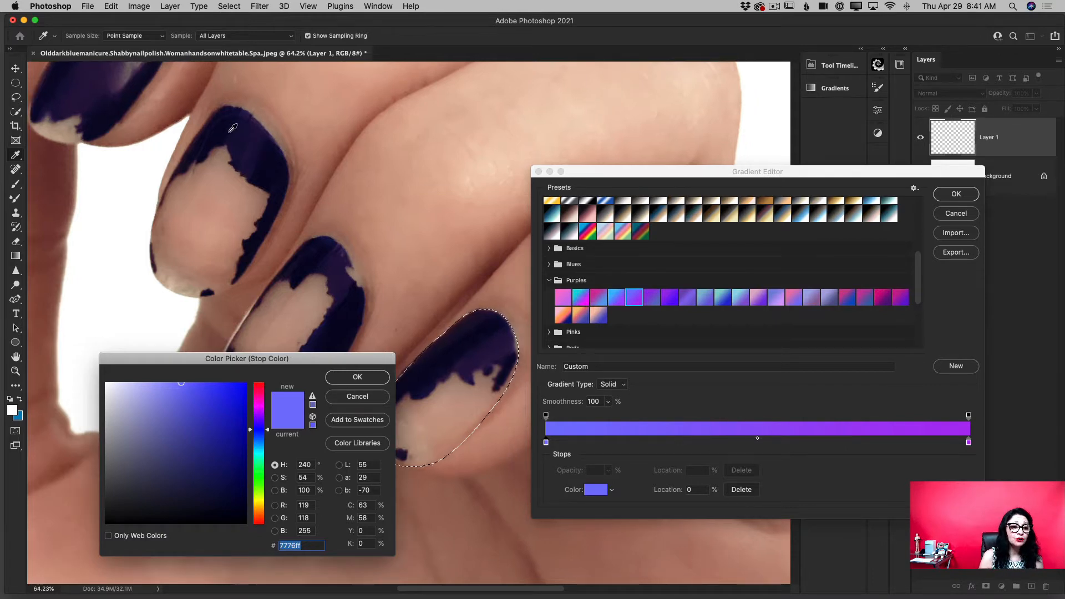
left_click(227, 126)
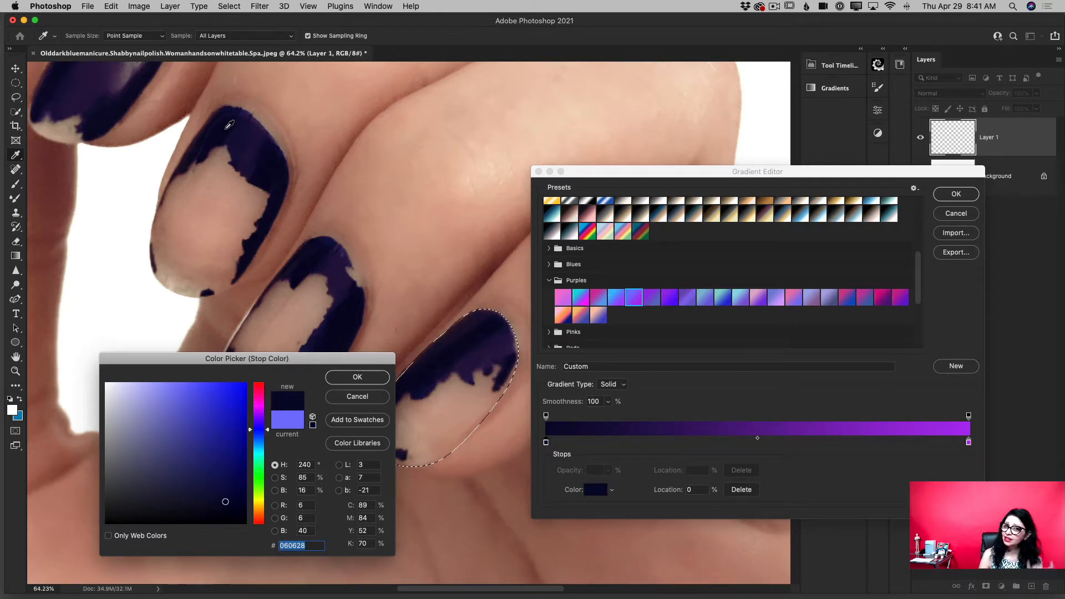
left_click(357, 379)
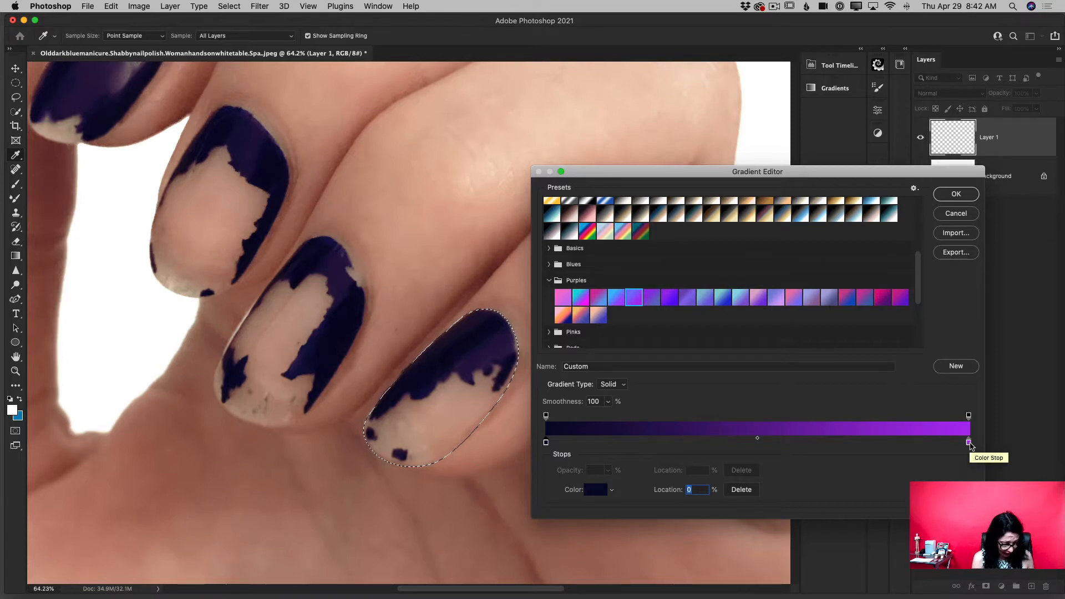
Duplicate the gradient's ending purple color stop and place the copy at 50% location.
key("alt")
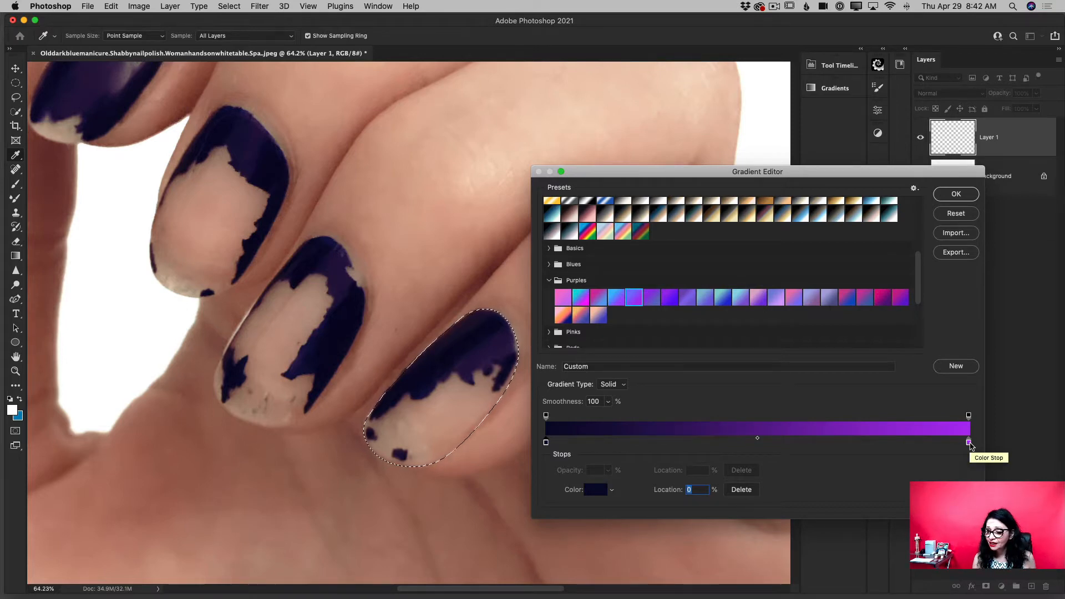
left_click(969, 442)
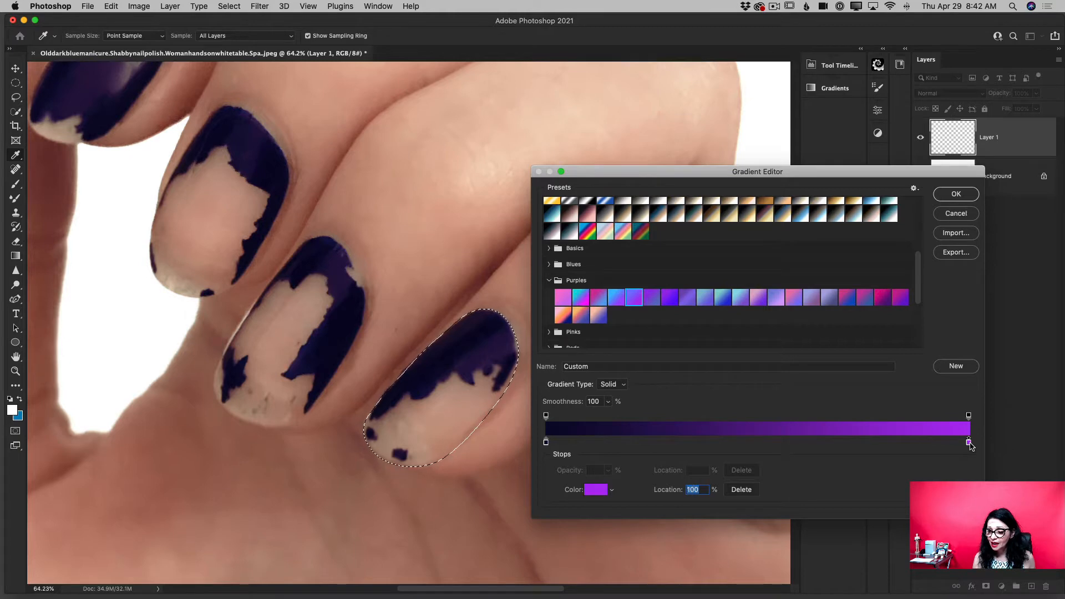
left_click_drag(970, 443, 760, 442)
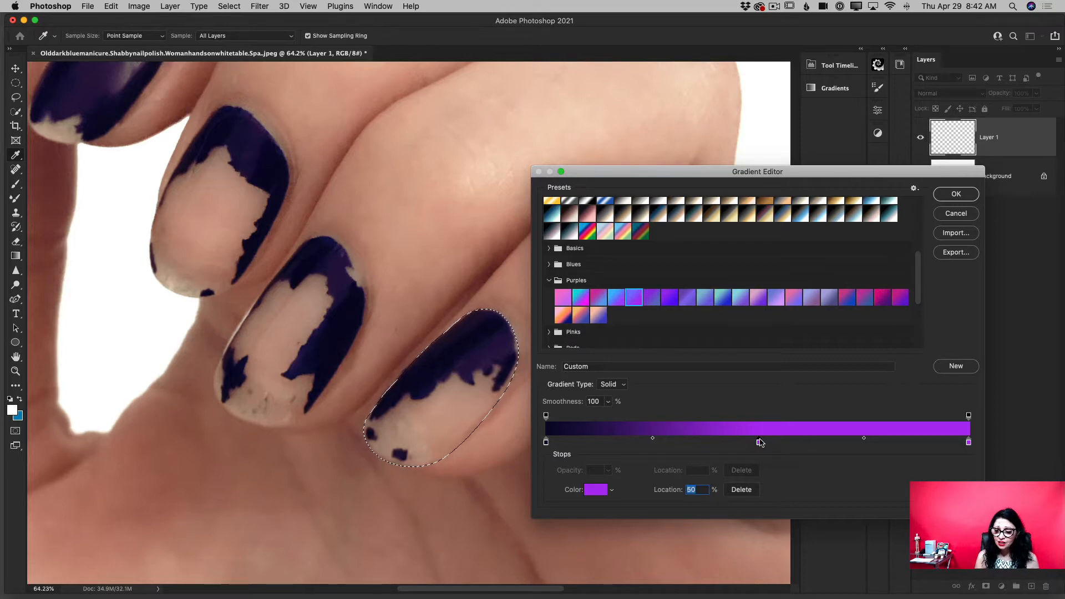
Set the gradient's ending color stop at 100% to dark purple 2c0242.
left_click(968, 442)
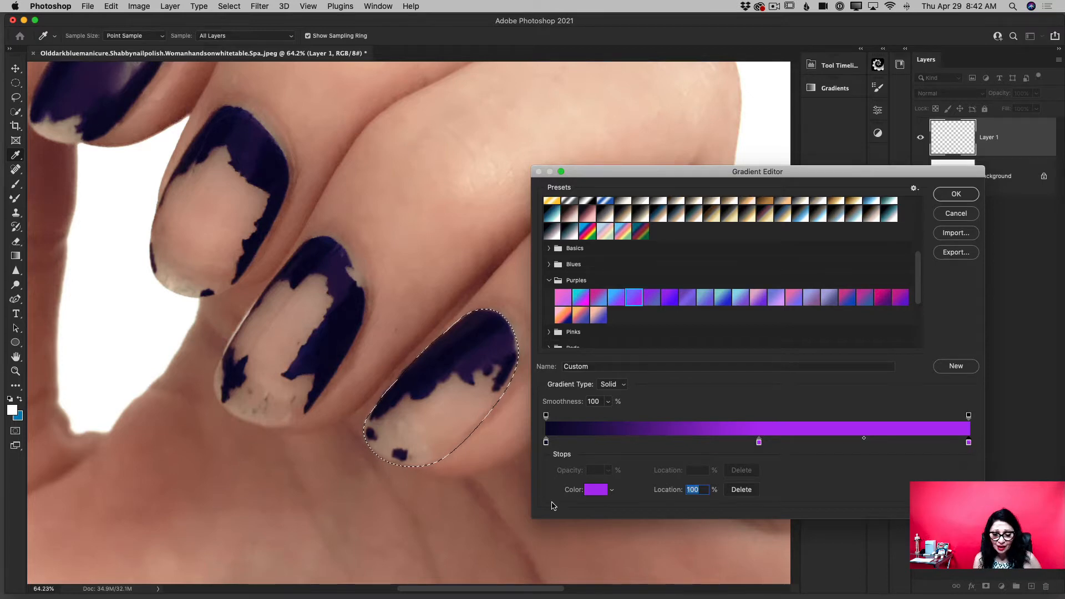
left_click(597, 491)
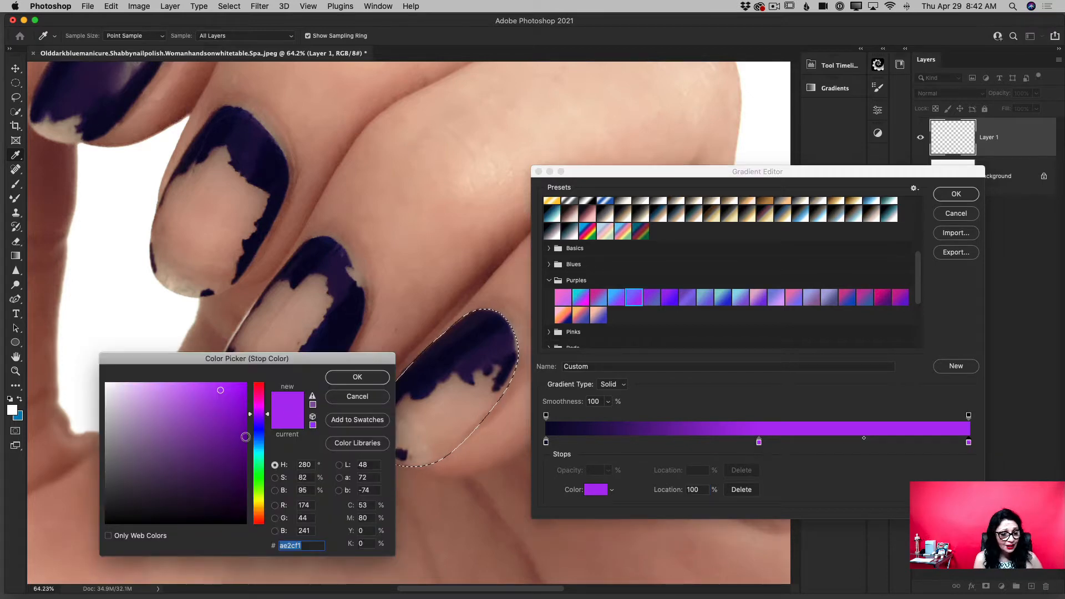
left_click(239, 461)
left_click_drag(238, 462, 241, 475)
left_click(359, 379)
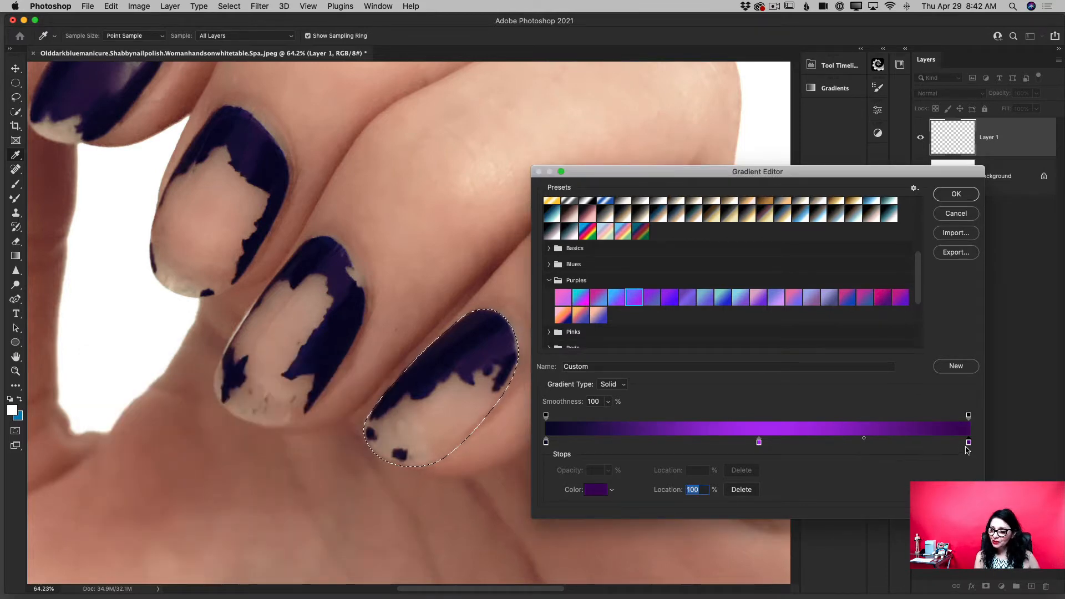
left_click(595, 490)
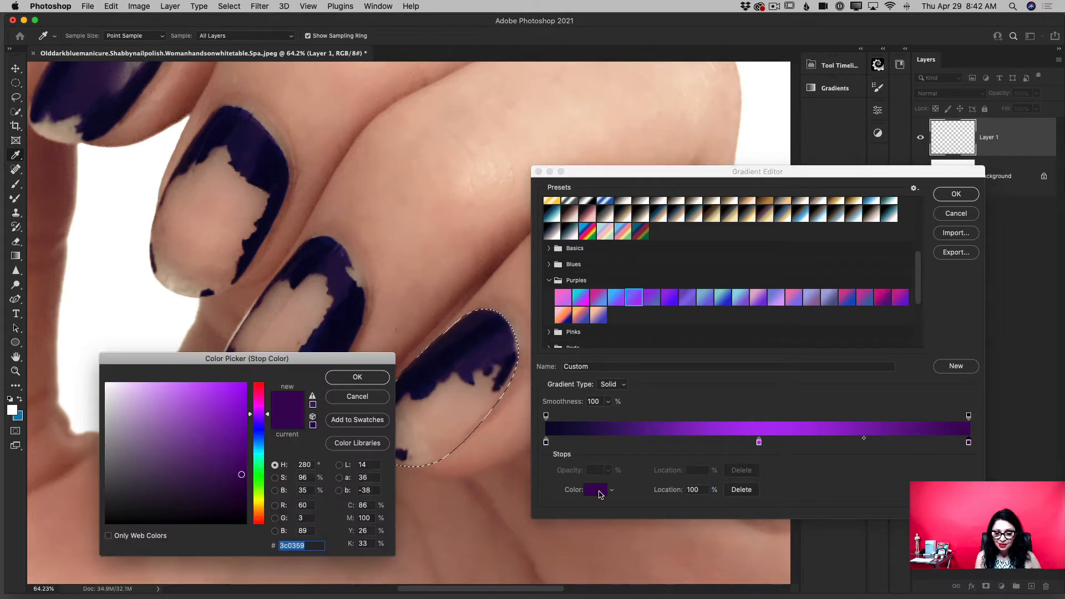
left_click_drag(242, 476, 241, 487)
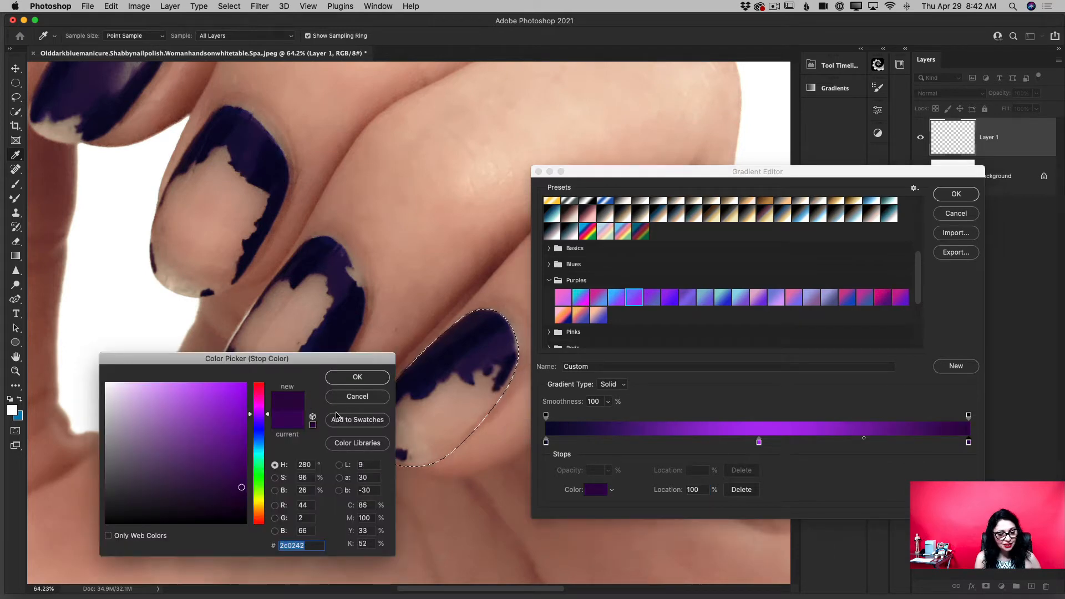
left_click(358, 377)
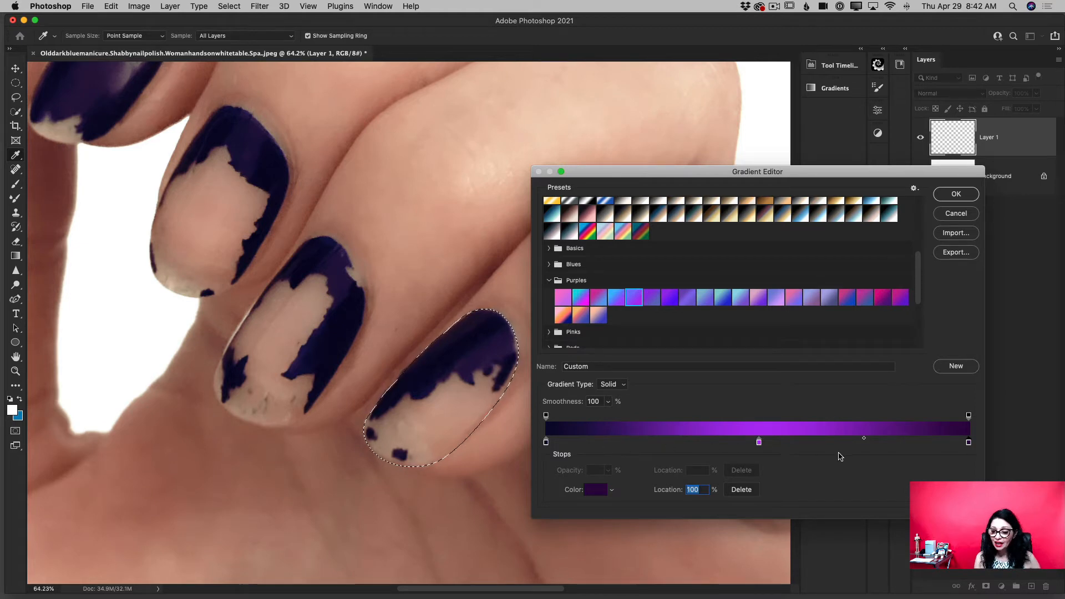
Add a color stop at 73% location and give it a slightly brighter dark purple than the ending stop.
left_click(860, 441)
left_click_drag(859, 439, 857, 439)
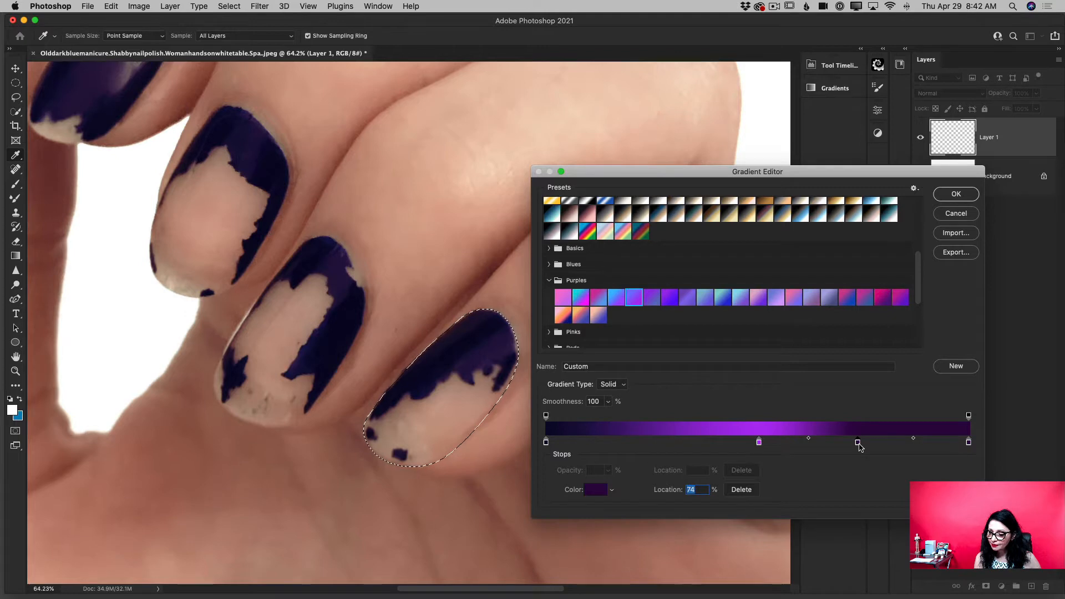
mouse_move(859, 443)
left_mouse_down()
mouse_move(902, 443)
mouse_move(856, 444)
left_mouse_up()
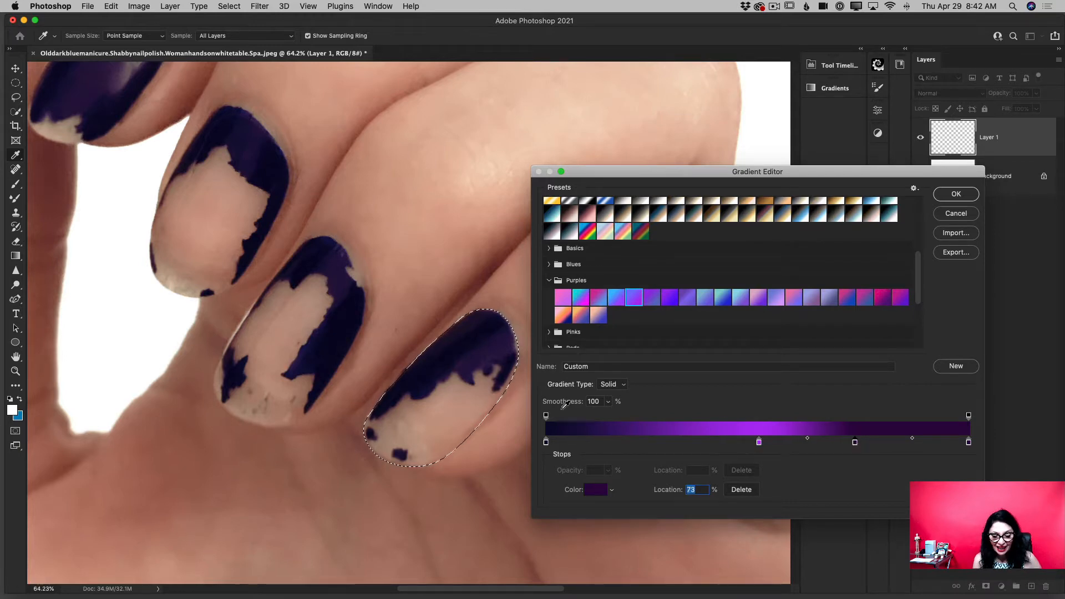
left_click(598, 490)
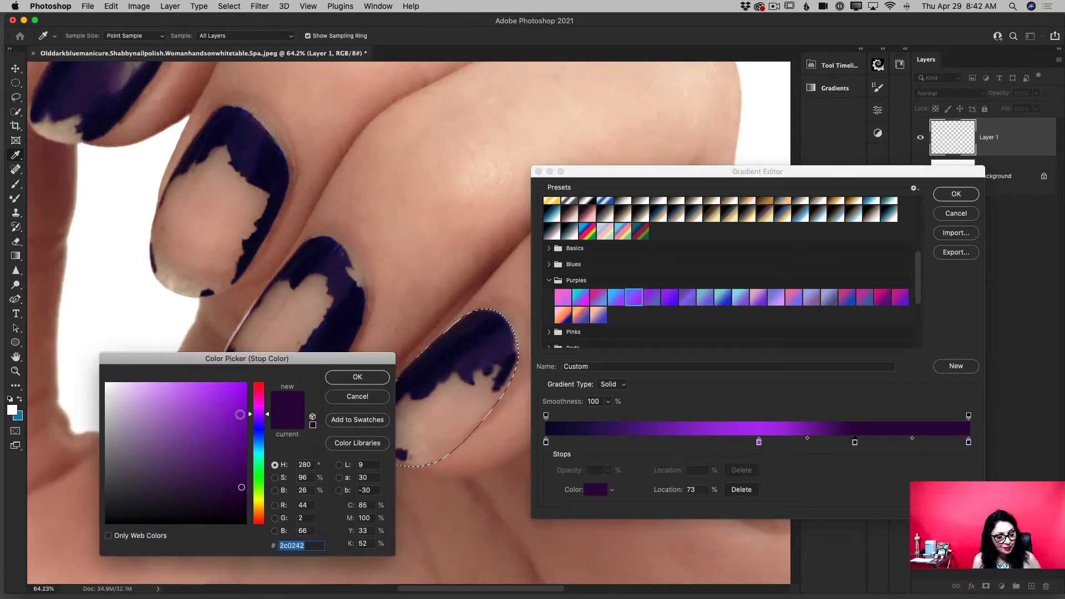
left_click_drag(240, 418, 243, 453)
left_click(357, 377)
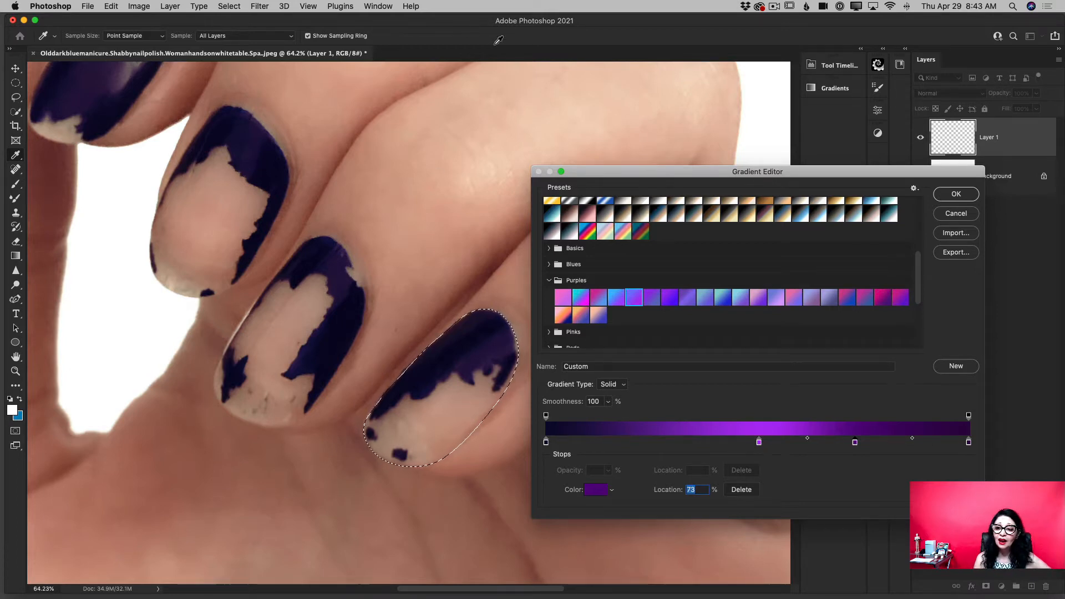
Accept the custom gradient, fill the little fingernail selection with it diagonally across the nail's width on Layer 1, and deselect.
left_click(952, 195)
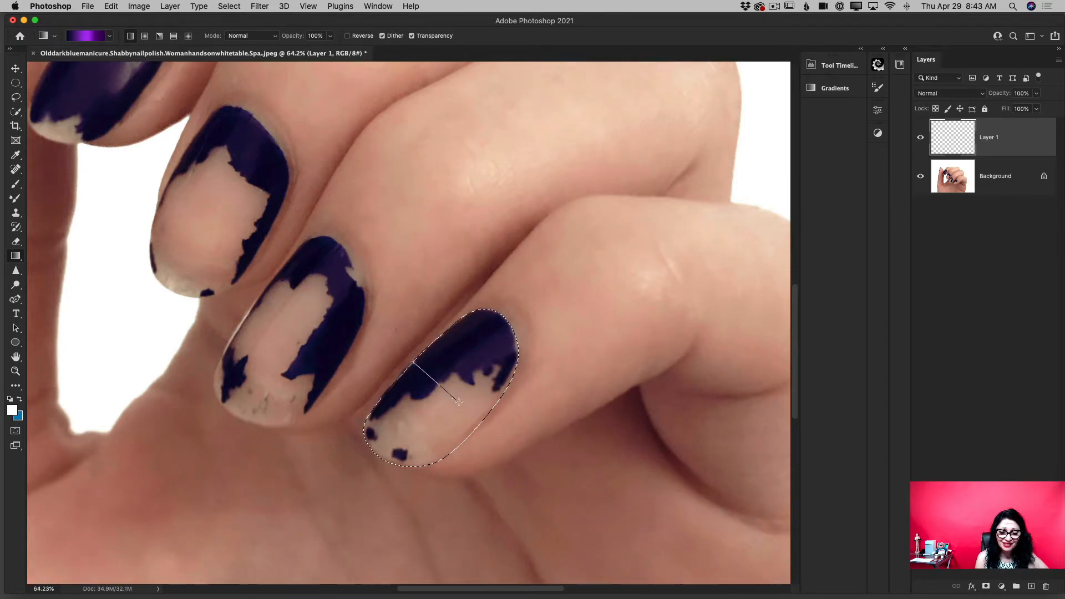
left_click_drag(459, 400, 474, 419)
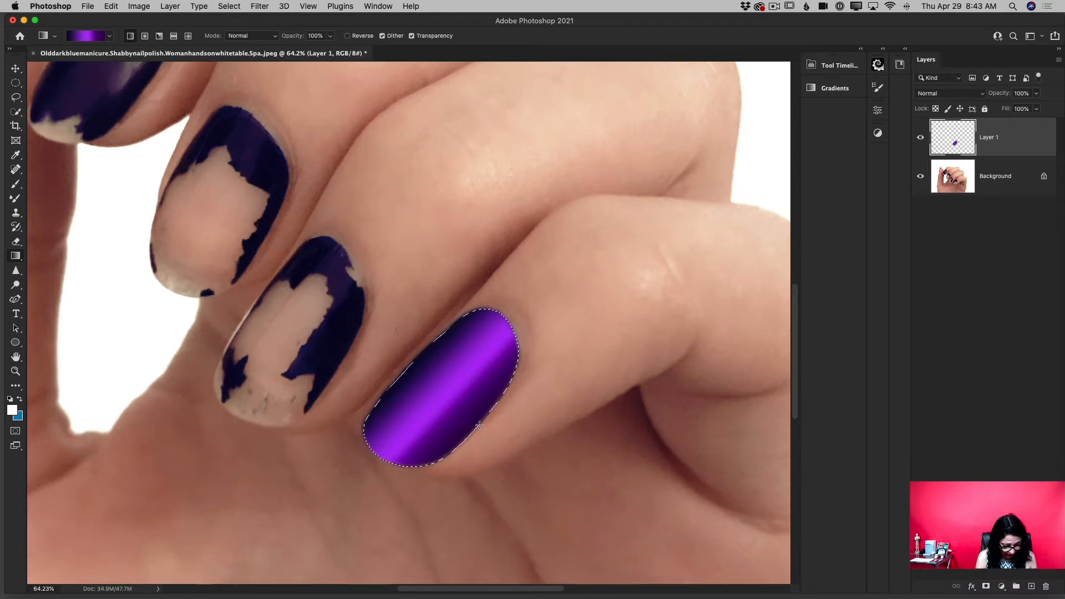
key("super+d")
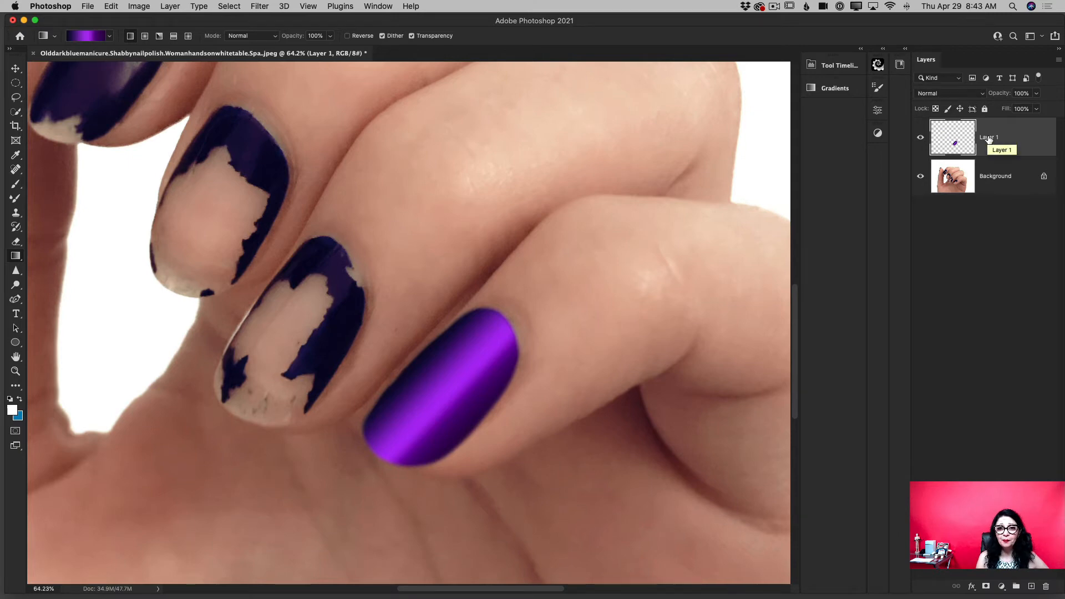
Duplicate Layer 1 and set up the Dodge tool with 9% exposure for midtones.
left_click_drag(988, 140, 1032, 586)
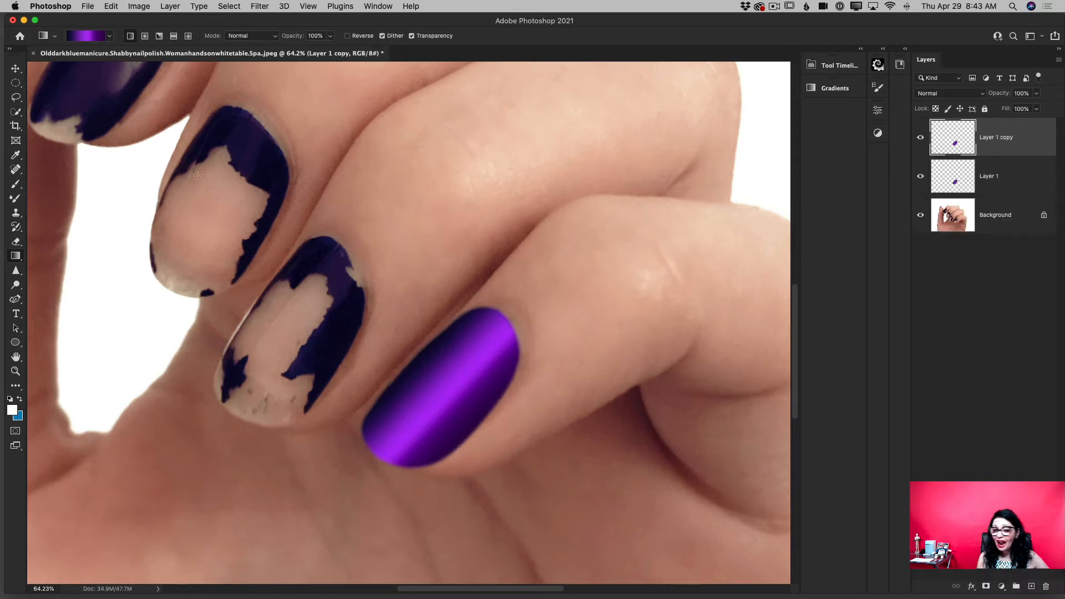
left_click(18, 286)
right_click(20, 287)
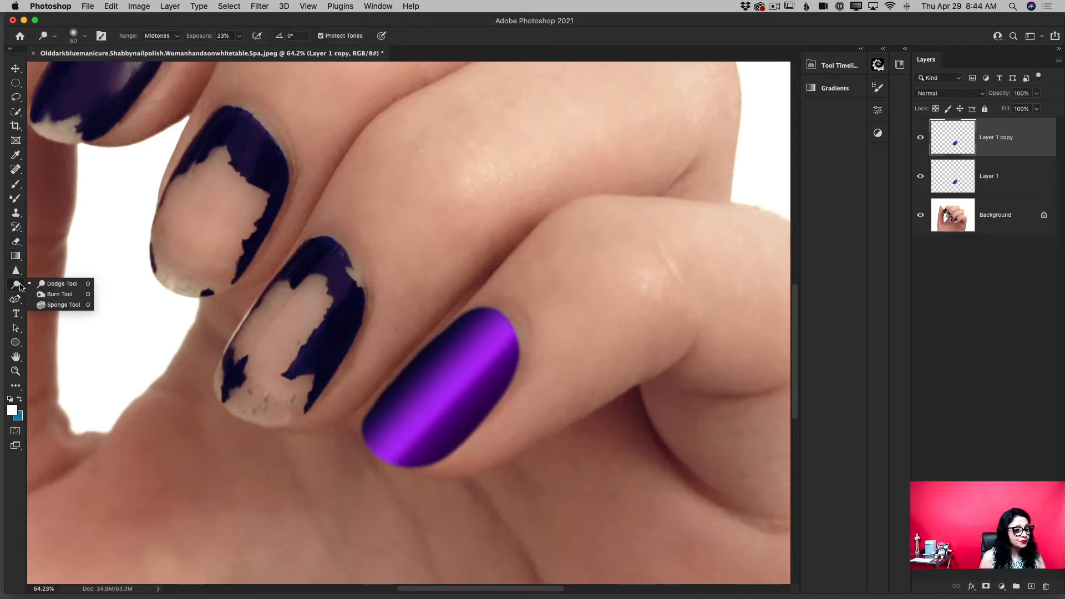
left_click(49, 285)
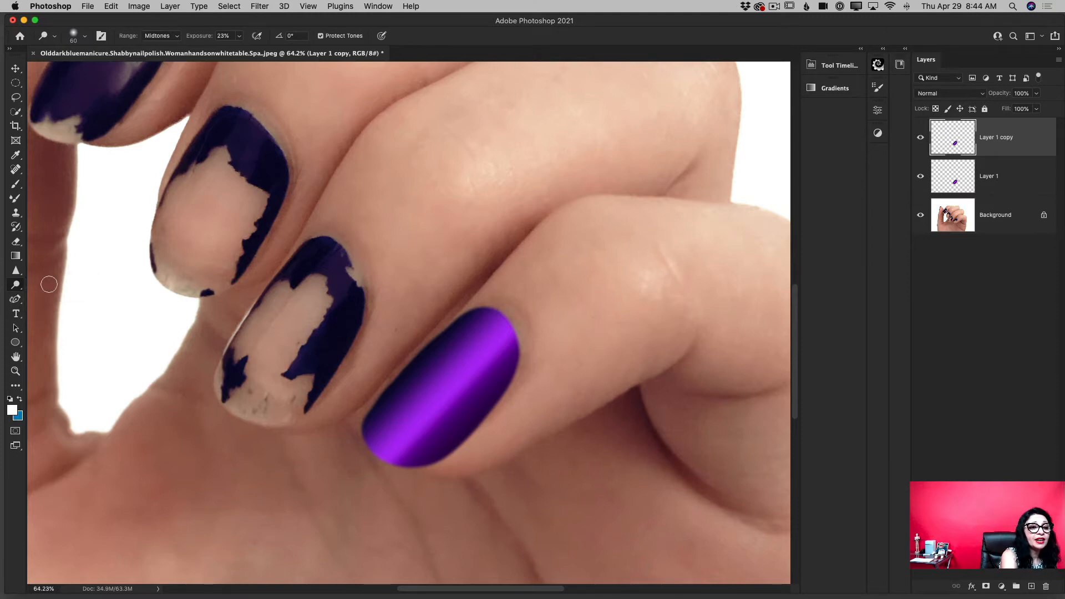
left_click(239, 36)
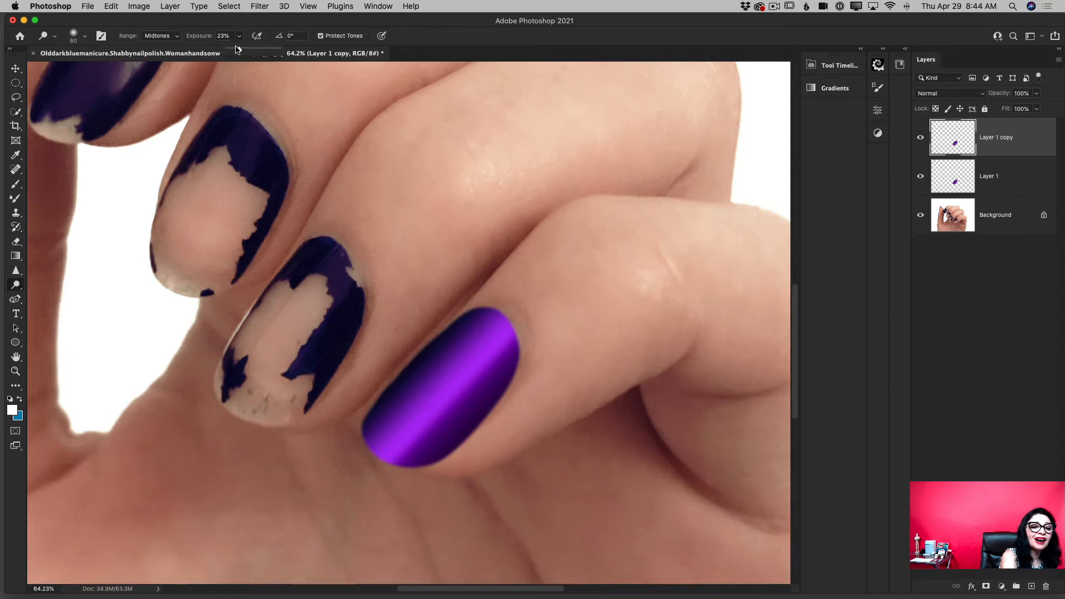
left_click_drag(242, 50, 233, 50)
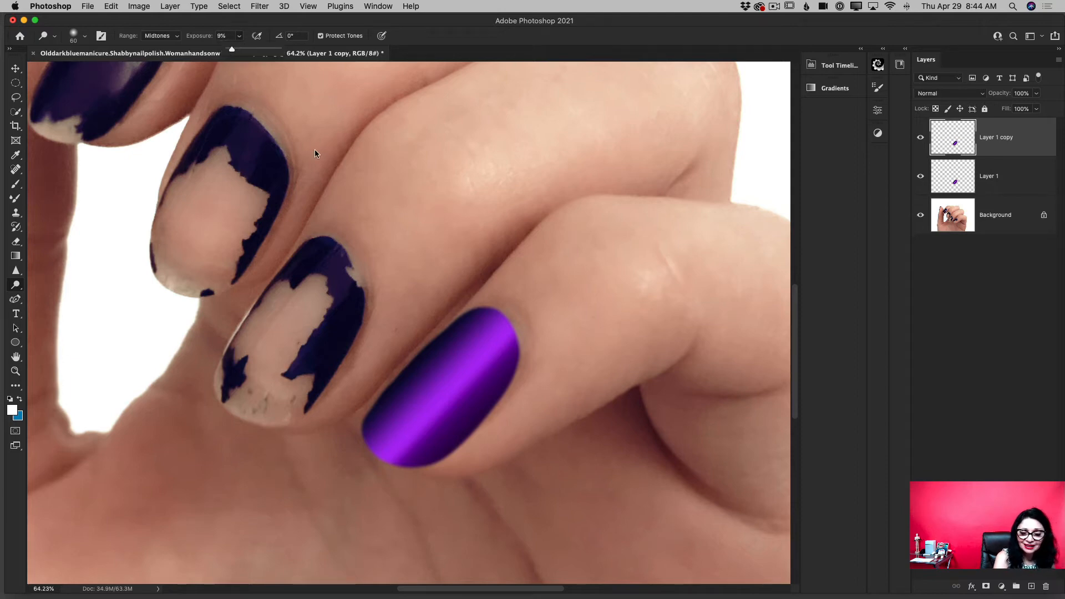
Dodge a highlight along the little fingernail's bright stripe, reducing the brush size to 30 for a narrower shine.
left_click(470, 358)
mouse_move(469, 359)
left_mouse_down()
mouse_move(486, 343)
mouse_move(439, 389)
mouse_move(491, 334)
mouse_move(416, 423)
left_mouse_up()
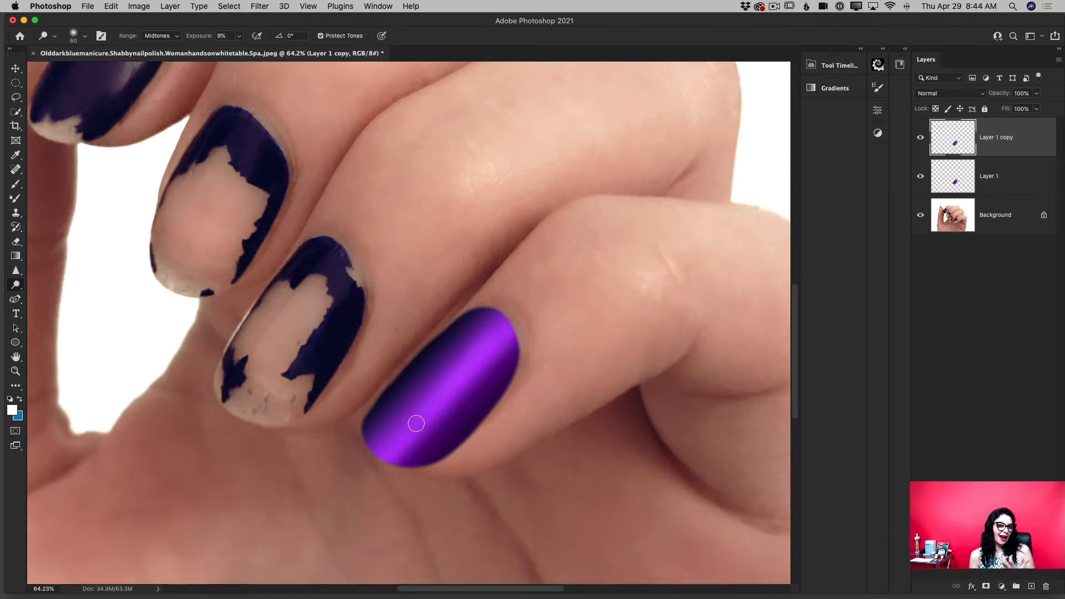
key("bracketleft")
key("bracketleft")
key("bracketleft")
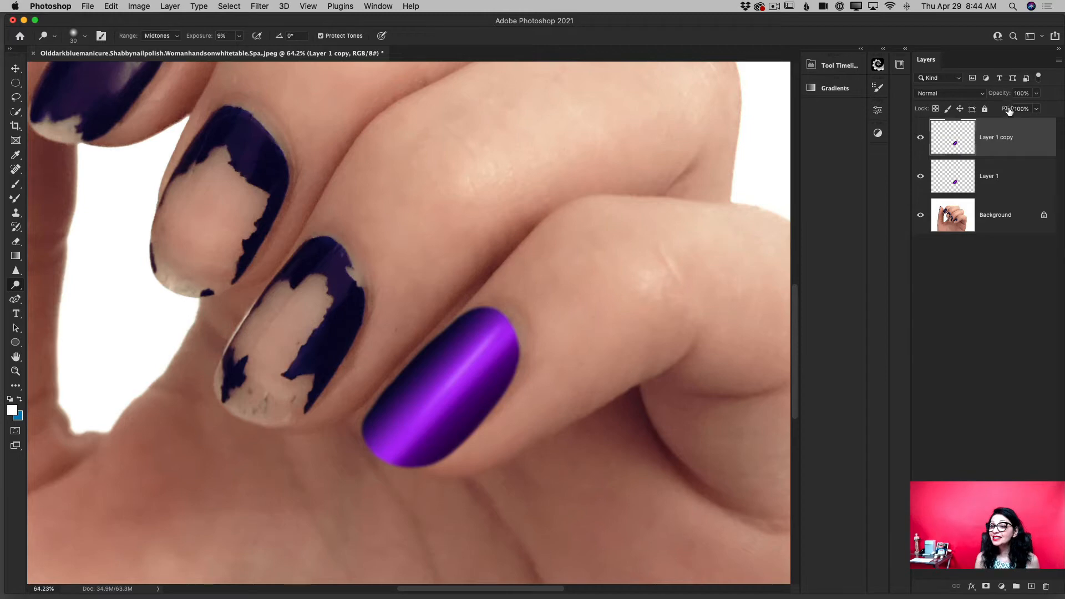
Lower the Layer 1 copy's opacity to about 76% and merge it down into Layer 1.
left_click(1038, 94)
left_click_drag(1037, 109, 1035, 109)
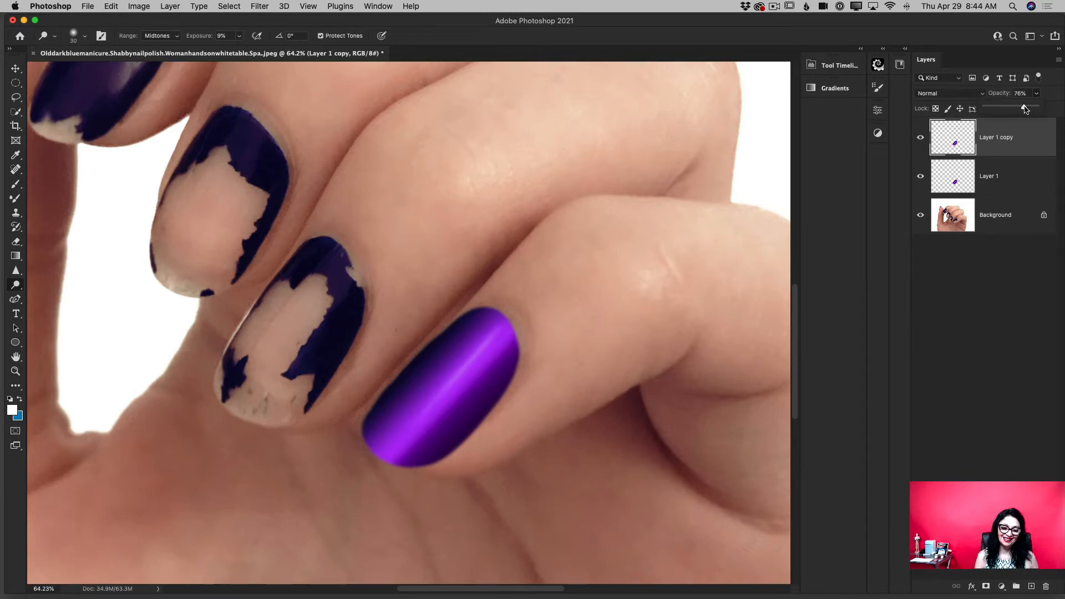
left_click(1060, 61)
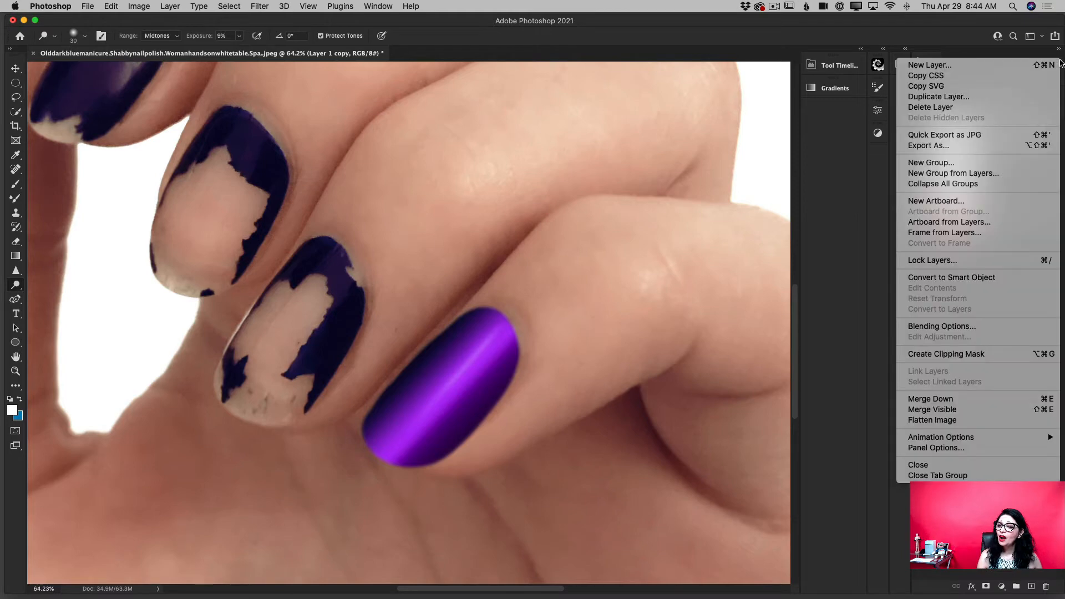
left_click(931, 399)
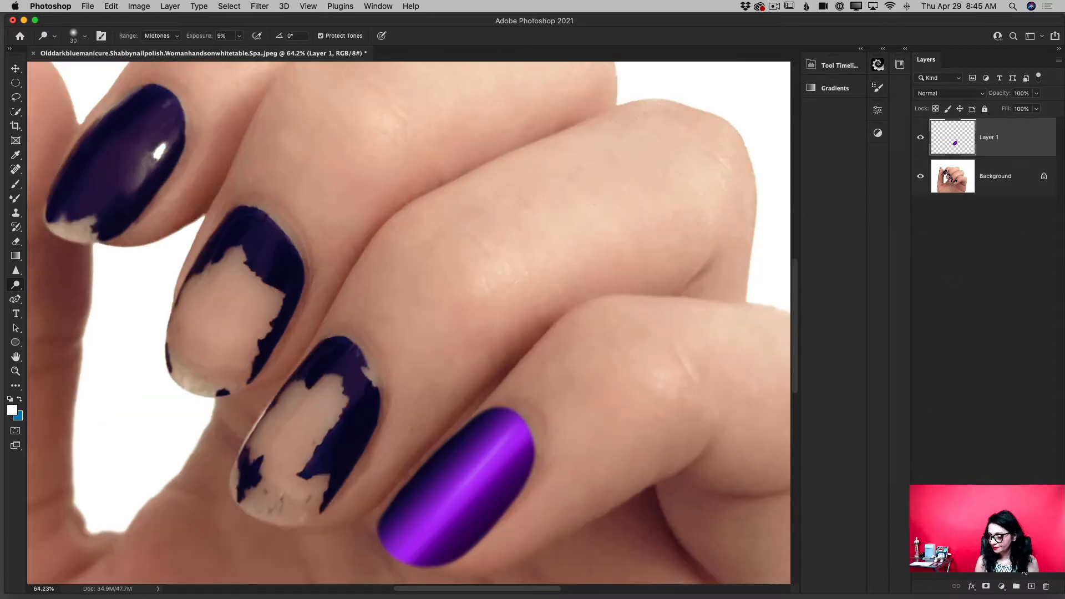
Add a new layer and trace the ring fingernail's outline with a curved path, from the tip around the cuticle and back.
left_click(1031, 587)
key("p")
left_click(228, 480)
left_click(243, 447)
left_click(272, 400)
left_click(306, 359)
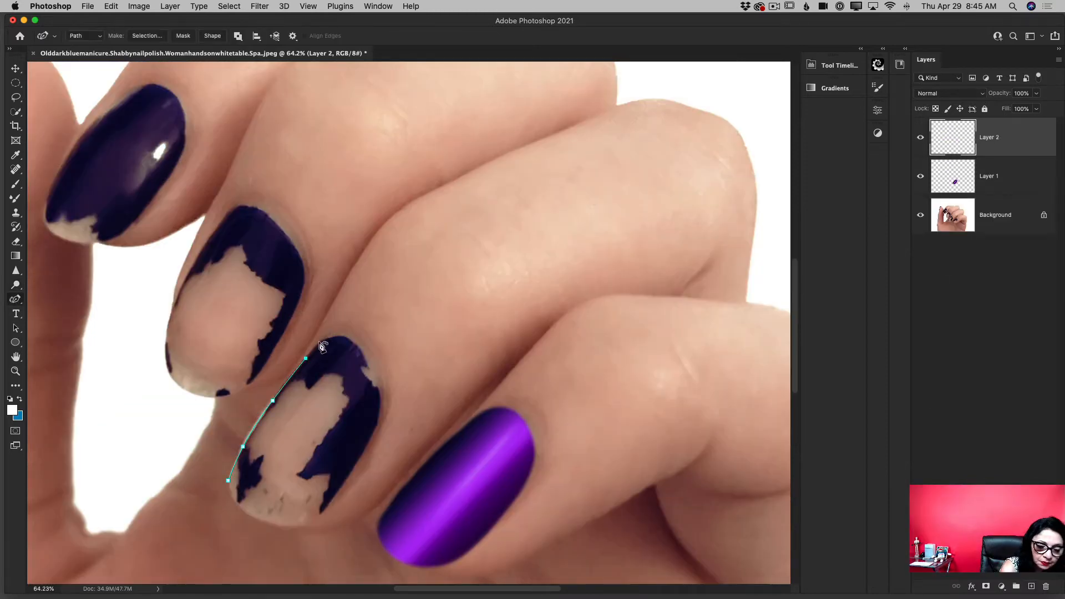
left_click(319, 342)
left_click(341, 337)
left_click(356, 346)
left_click(378, 381)
left_click(380, 413)
left_click(371, 441)
left_click(350, 479)
left_click(320, 519)
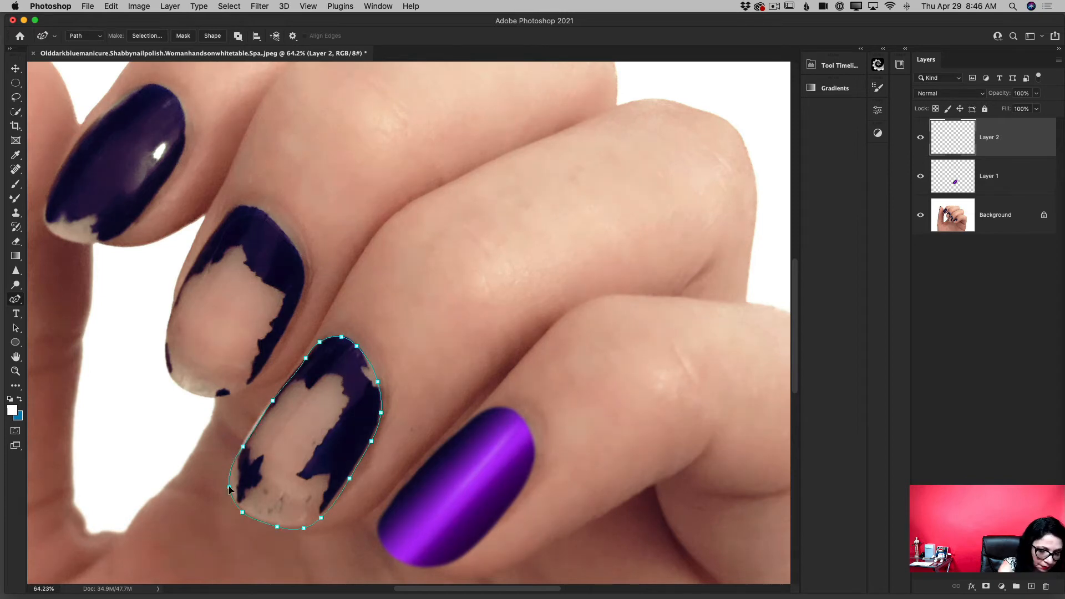
Adjust the anchor points at the cuticle, side and tip so the path fits the ring fingernail's edge.
left_click_drag(305, 358, 342, 335)
left_click_drag(356, 346, 361, 346)
left_click_drag(377, 382, 379, 381)
left_click_drag(277, 527, 277, 530)
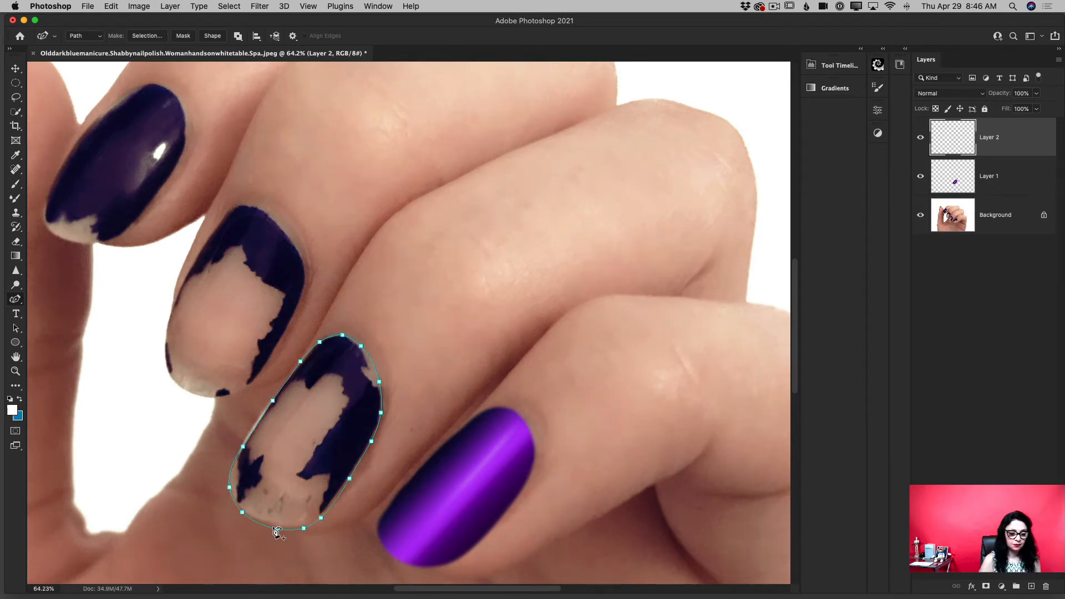
Convert the ring fingernail path into a selection.
scroll(275, 530, "down", 5)
right_click(321, 339)
left_click(356, 388)
left_click(413, 427)
Fill the ring fingernail selection on Layer 2 with the custom purple gradient across the nail's width, and deselect.
key("g")
left_click_drag(264, 348, 351, 415)
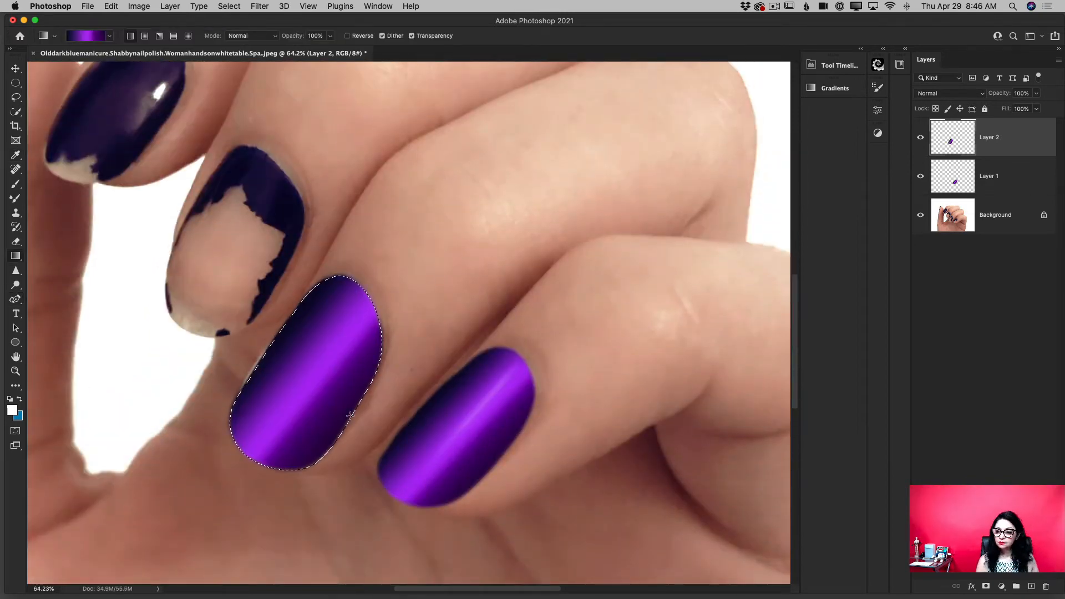
key("o")
key("super+d")
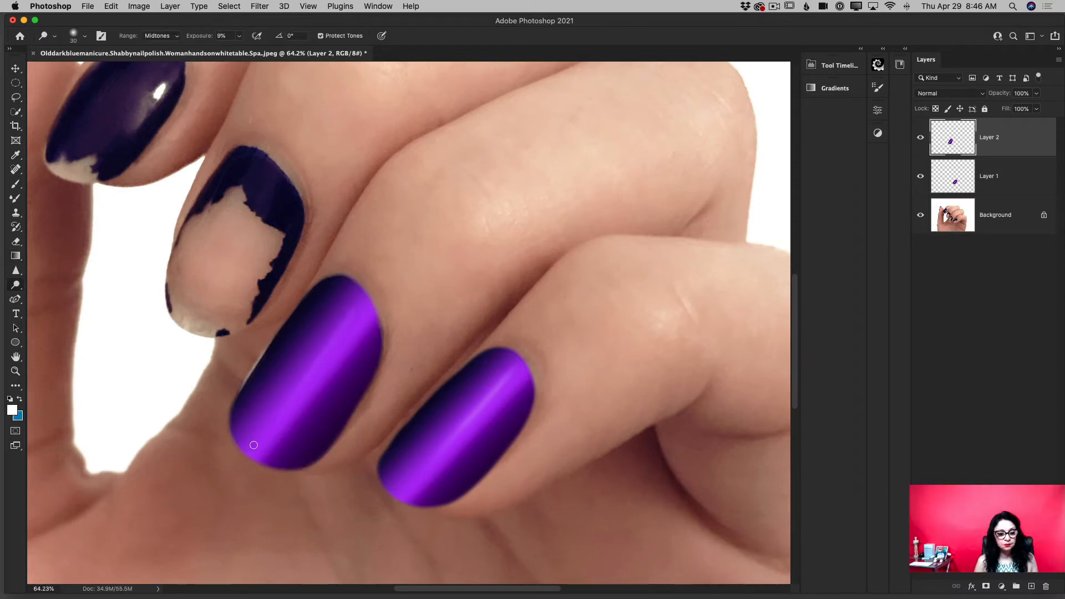
Add a new layer and trace the middle fingernail's outline with a closed curved path.
left_click(1031, 587)
key("p")
left_click_drag(214, 188, 239, 263)
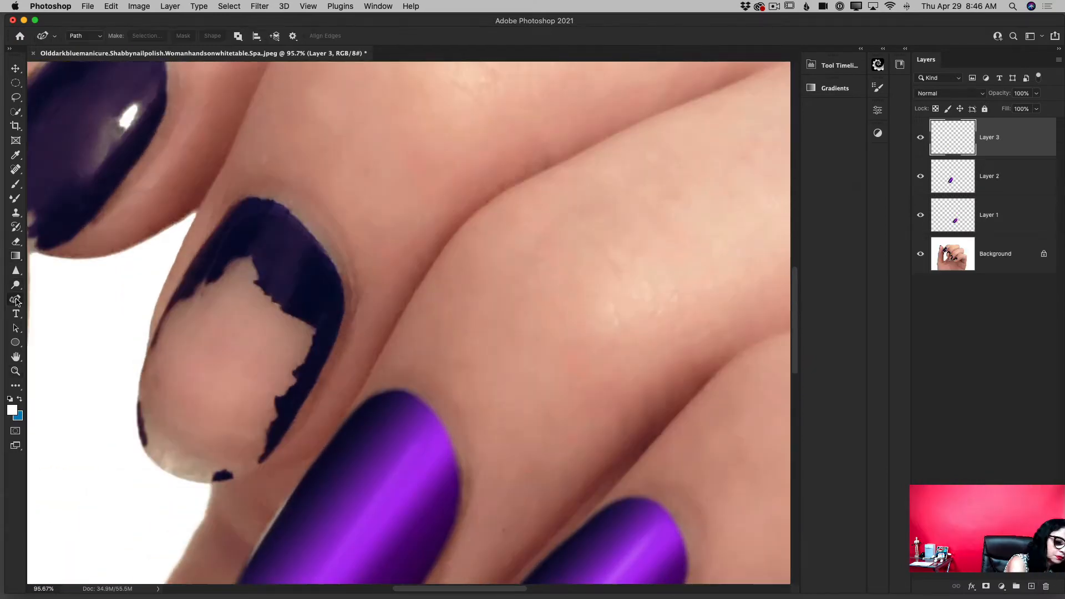
left_click(139, 439)
left_click(137, 398)
left_click(145, 354)
left_click(176, 289)
left_click(224, 213)
left_click(247, 196)
left_click(277, 201)
left_click(309, 228)
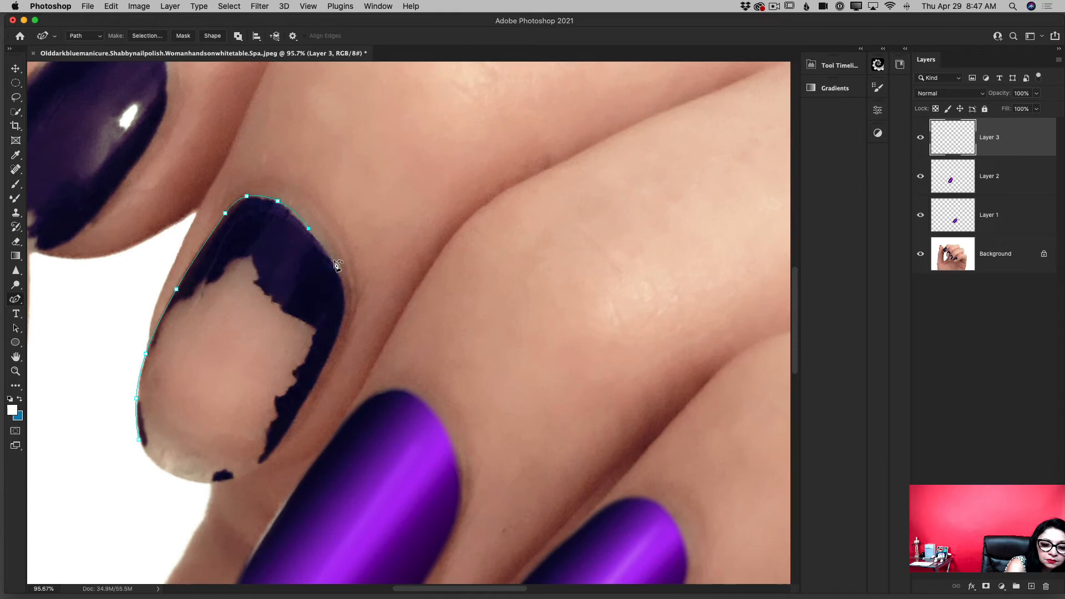
left_click(307, 401)
left_click(282, 444)
left_click(258, 471)
left_click(219, 485)
left_click(181, 480)
Adjust the anchor points at the side and tip so the path fits the middle fingernail's edge.
left_click_drag(176, 289, 176, 287)
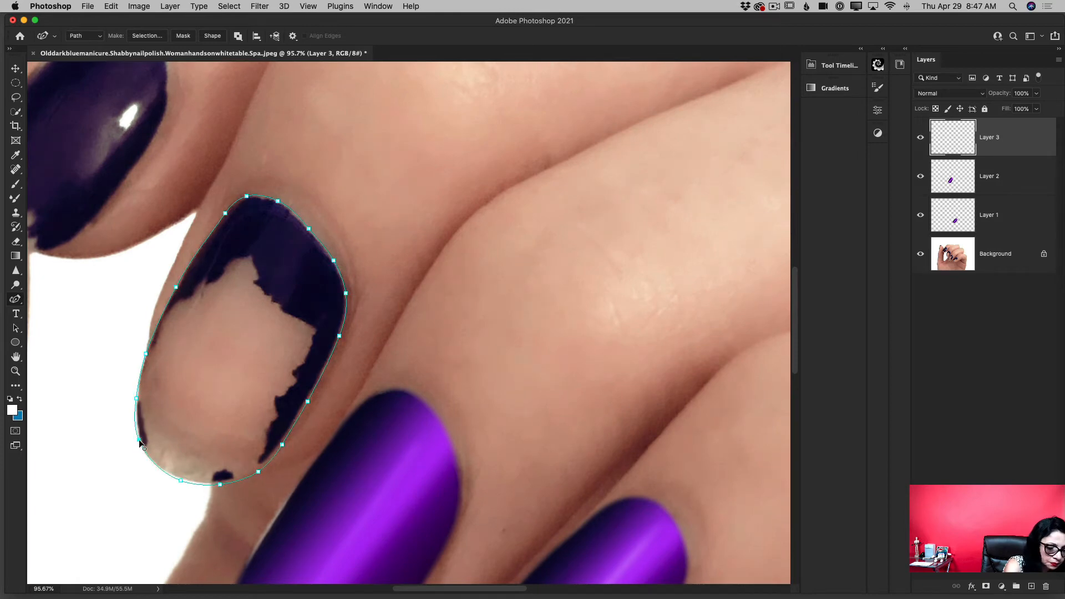
left_click_drag(138, 440, 144, 451)
left_click(246, 196)
Convert the middle fingernail path into a selection and switch to the Gradient tool.
right_click(231, 332)
left_click(266, 383)
left_click(415, 427)
left_click(16, 256)
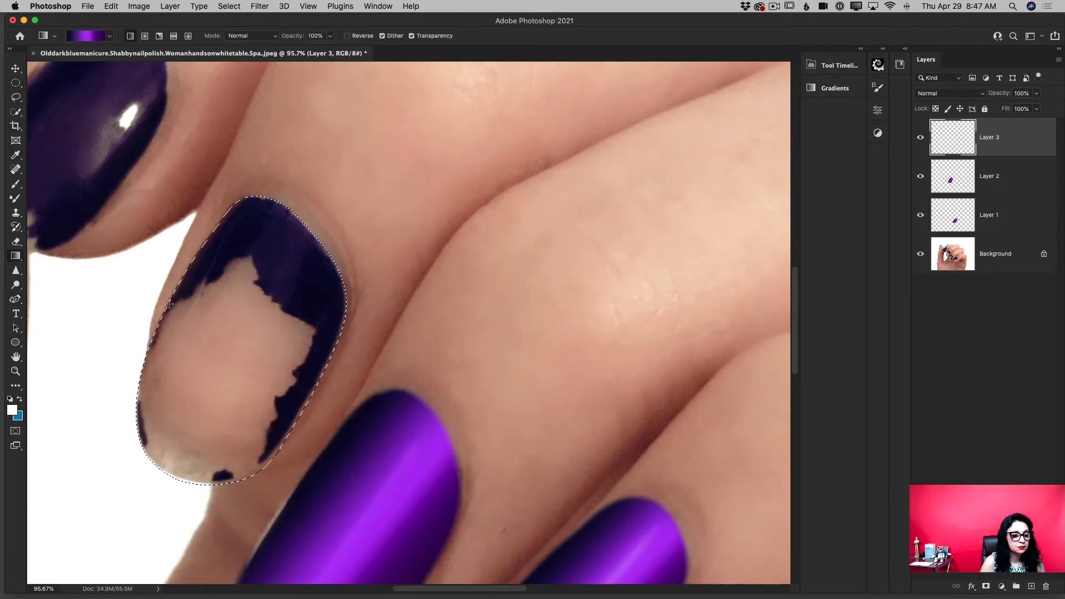
Fill the middle fingernail selection on Layer 3 with the custom purple gradient across the nail's width, and deselect.
left_click_drag(169, 303, 309, 397)
left_click(16, 285)
left_click_drag(431, 589, 404, 589)
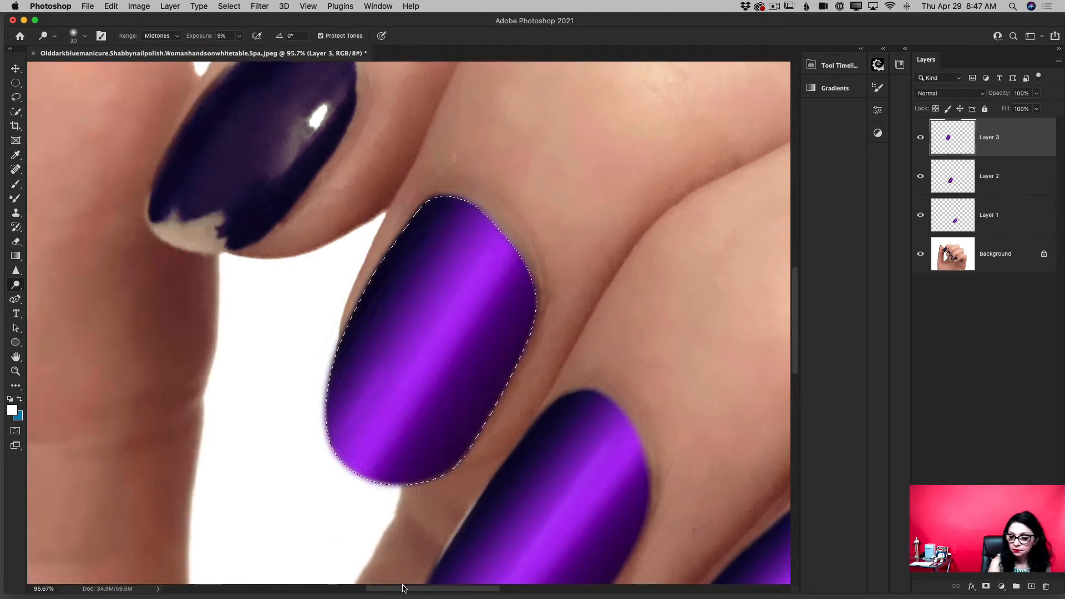
left_click_drag(794, 333, 795, 305)
key("super+d")
Add a new layer and trace the index fingernail's outline with a closed curved path.
left_click(1032, 586)
left_click(15, 300)
left_click(144, 359)
left_click(154, 313)
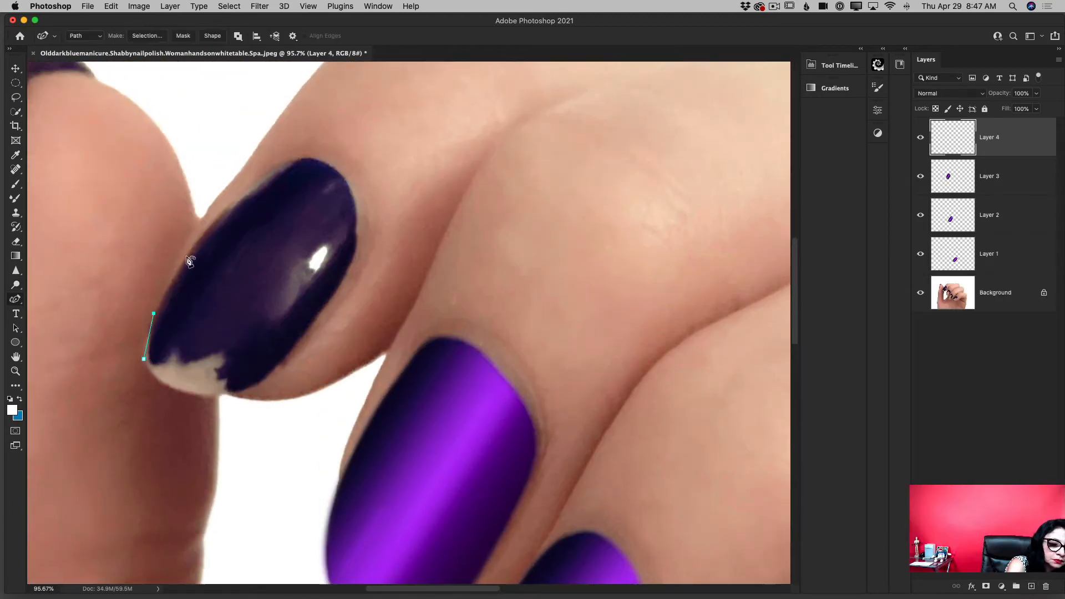
left_click(188, 254)
left_click(231, 201)
left_click(275, 166)
left_click(304, 159)
left_click(334, 167)
left_click(354, 194)
left_click(247, 392)
left_click(198, 398)
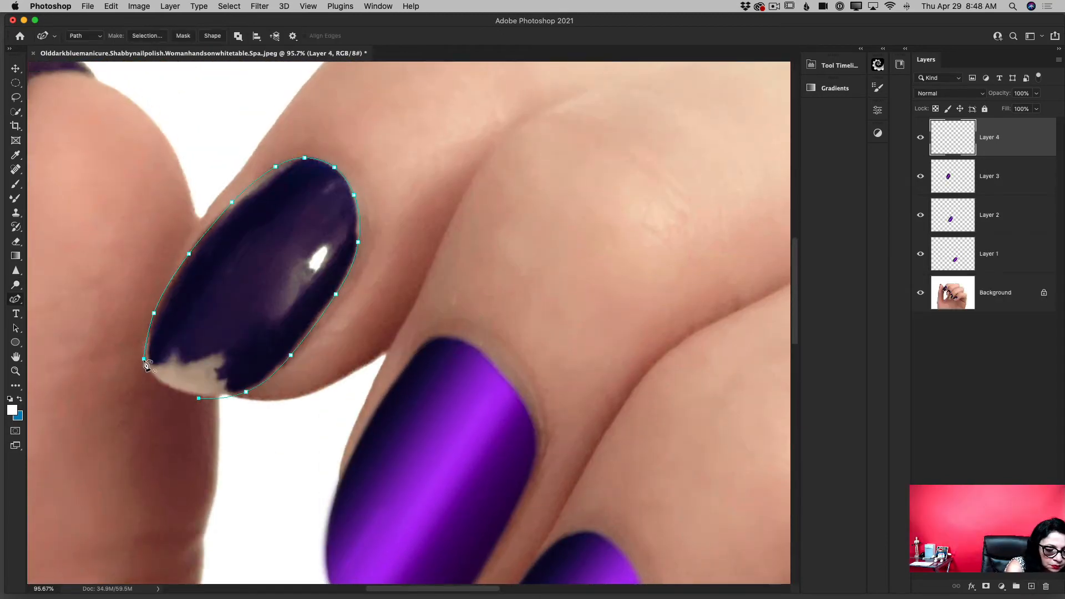
left_click(143, 359)
Adjust the anchor points at the tip, side and cuticle end so the path fits the index fingernail's edge.
left_click_drag(144, 359, 148, 369)
left_click_drag(188, 254, 187, 253)
left_click_drag(275, 167, 282, 165)
left_click_drag(334, 167, 307, 154)
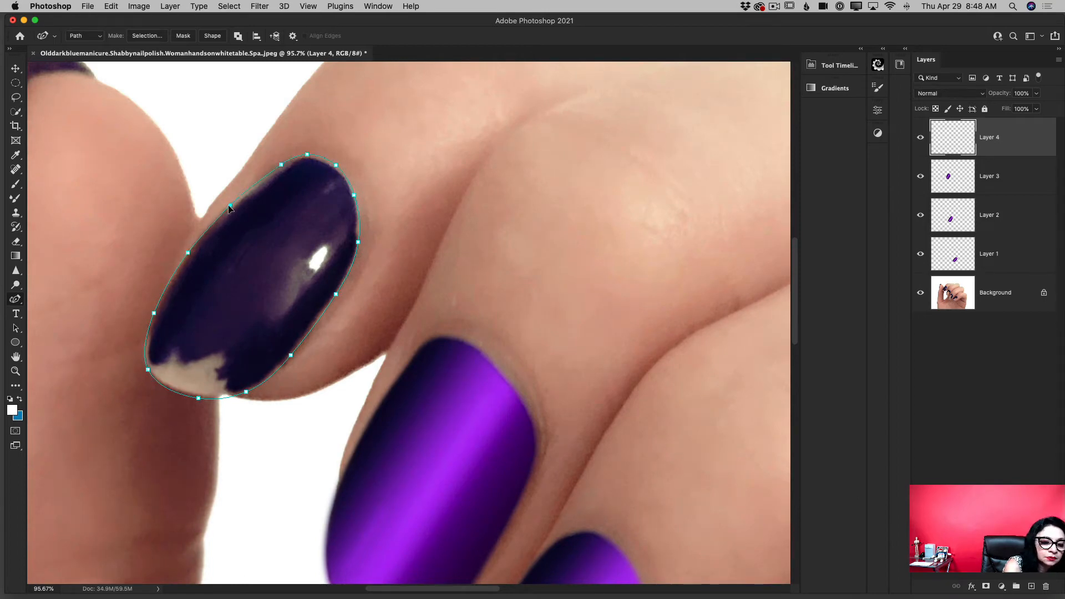
Convert the index fingernail path into a selection and fill it on Layer 4 with the custom purple gradient across the nail's width.
right_click(276, 209)
left_click(302, 268)
key("Return")
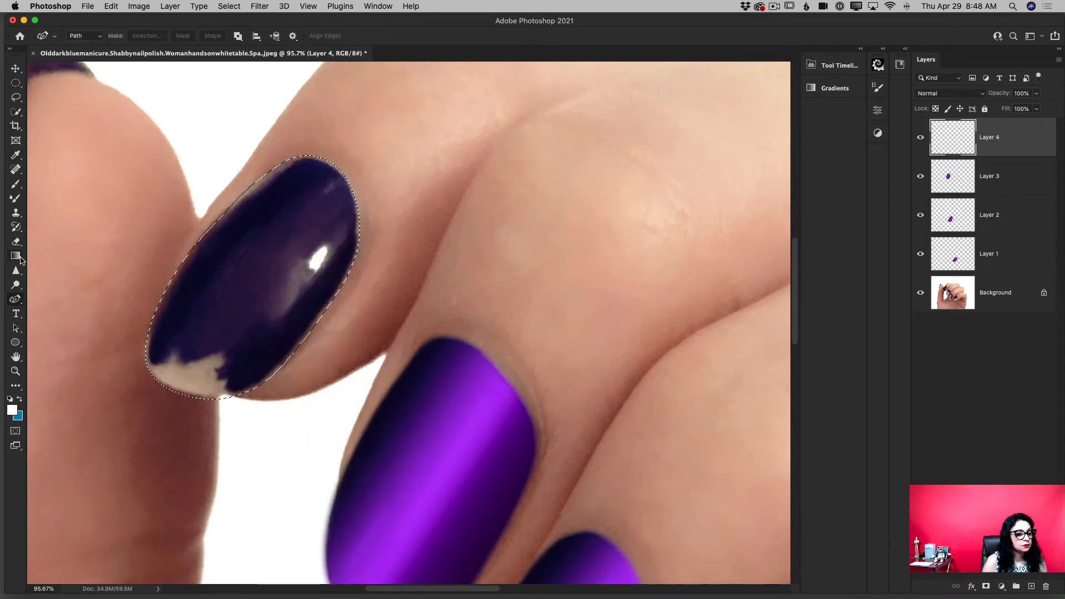
key("g")
left_click_drag(201, 241, 305, 336)
key("o")
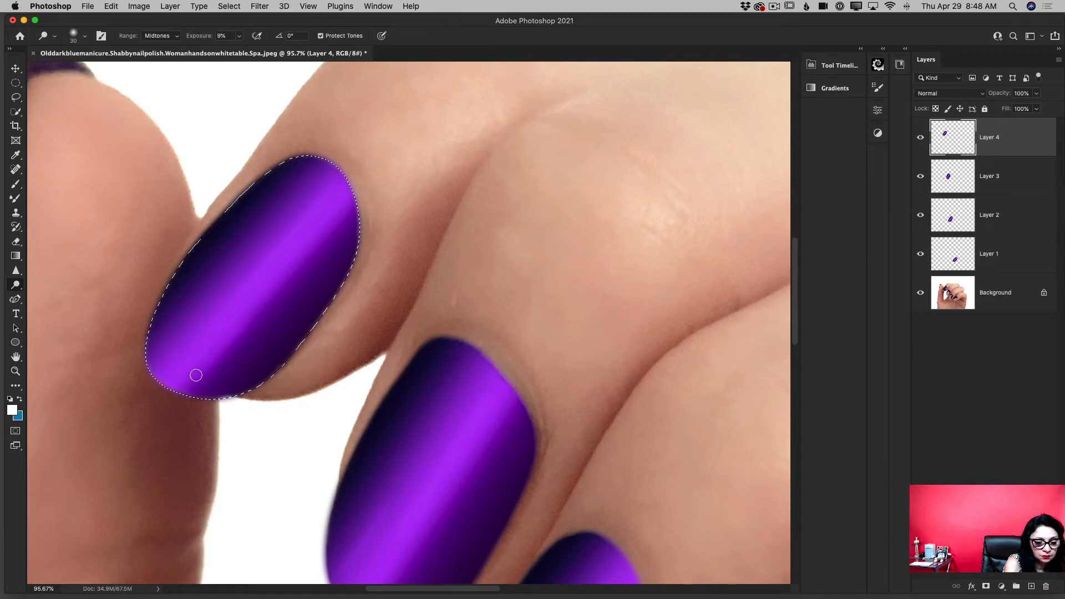
key("super+0")
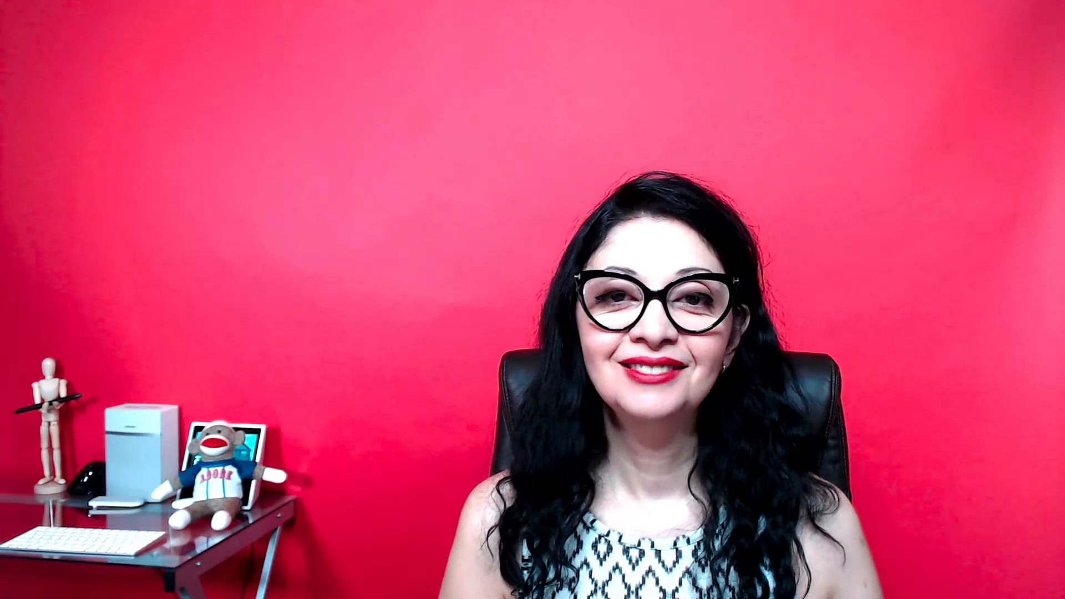